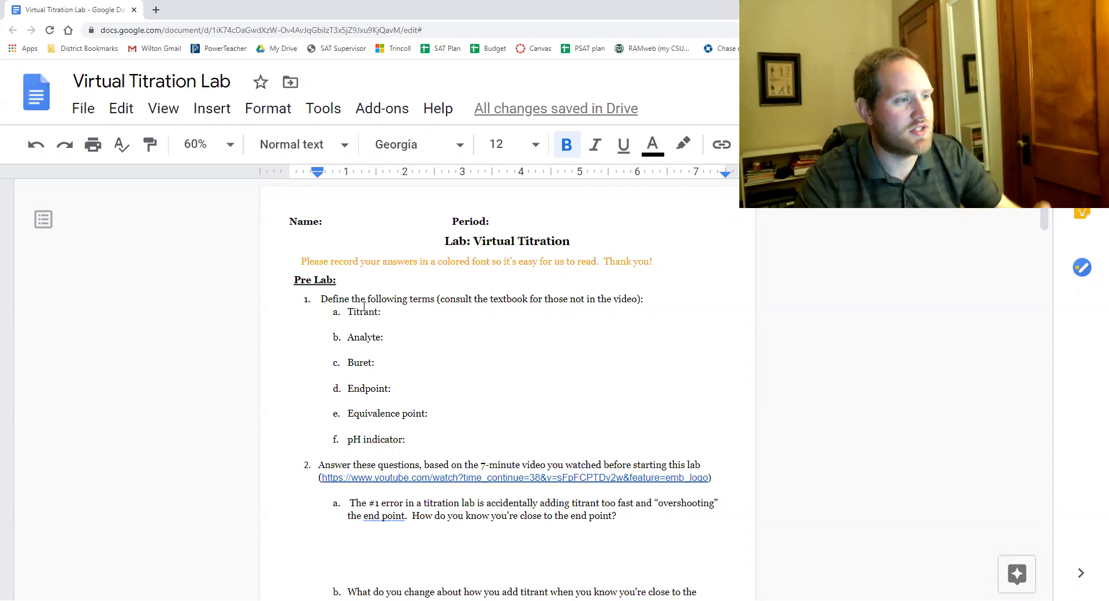
Scroll the worksheet to bring question 2's titration video link into view
{"action": "scroll", "coordinate": [496, 404], "scroll_direction": "down", "scroll_amount": 3}
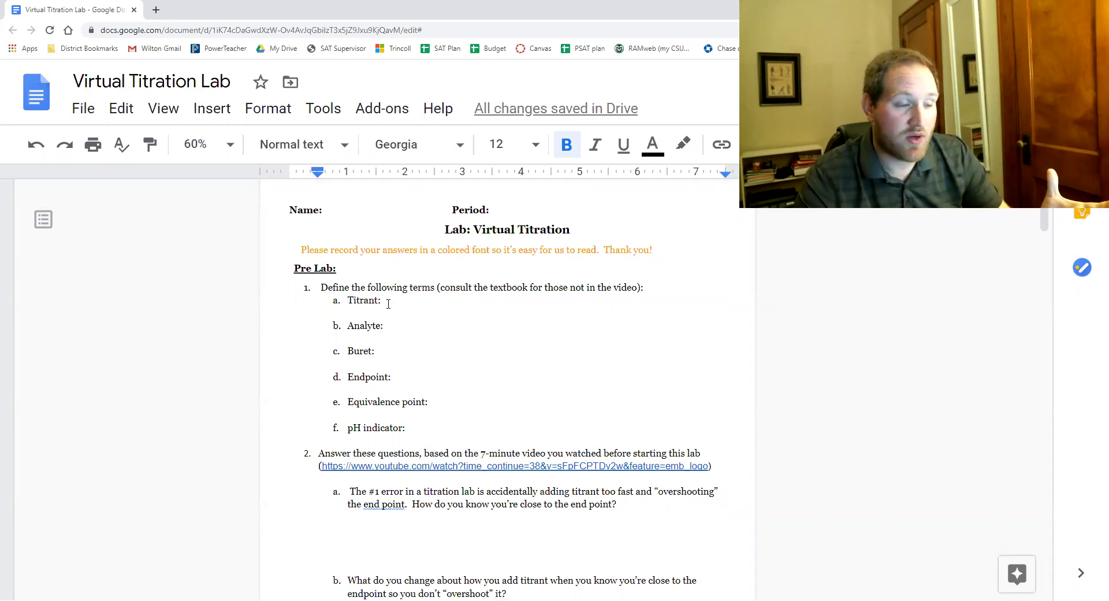
{"action": "scroll", "coordinate": [497, 438], "scroll_direction": "up", "scroll_amount": 3}
{"action": "scroll", "coordinate": [536, 468], "scroll_direction": "down", "scroll_amount": 2}
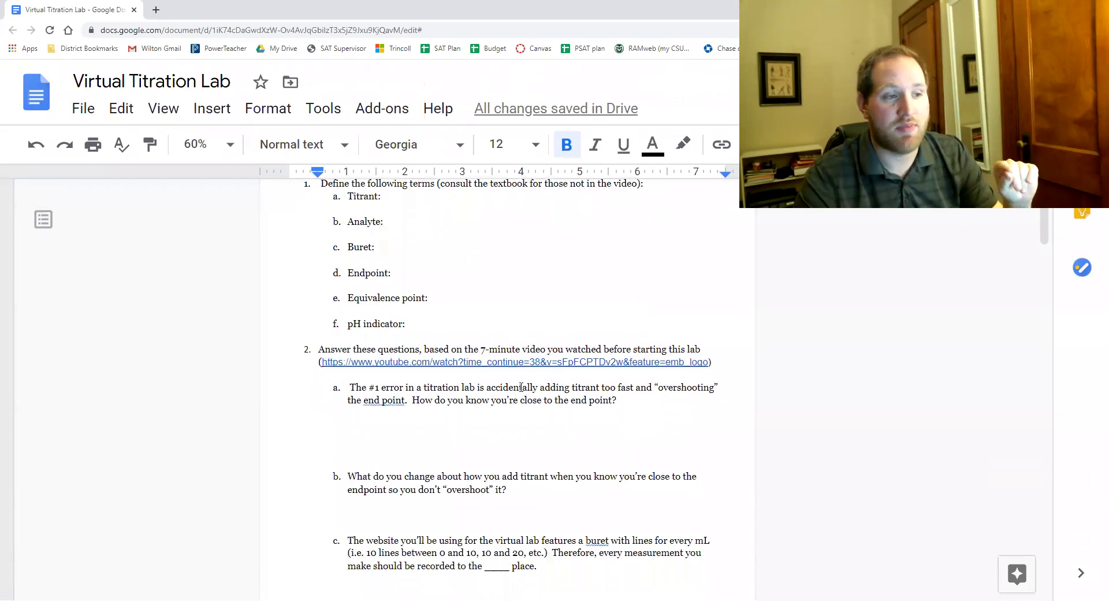
Open the 'Setting up and Performing a Titration' video on YouTube and pause it
{"action": "left_click", "coordinate": [526, 362]}
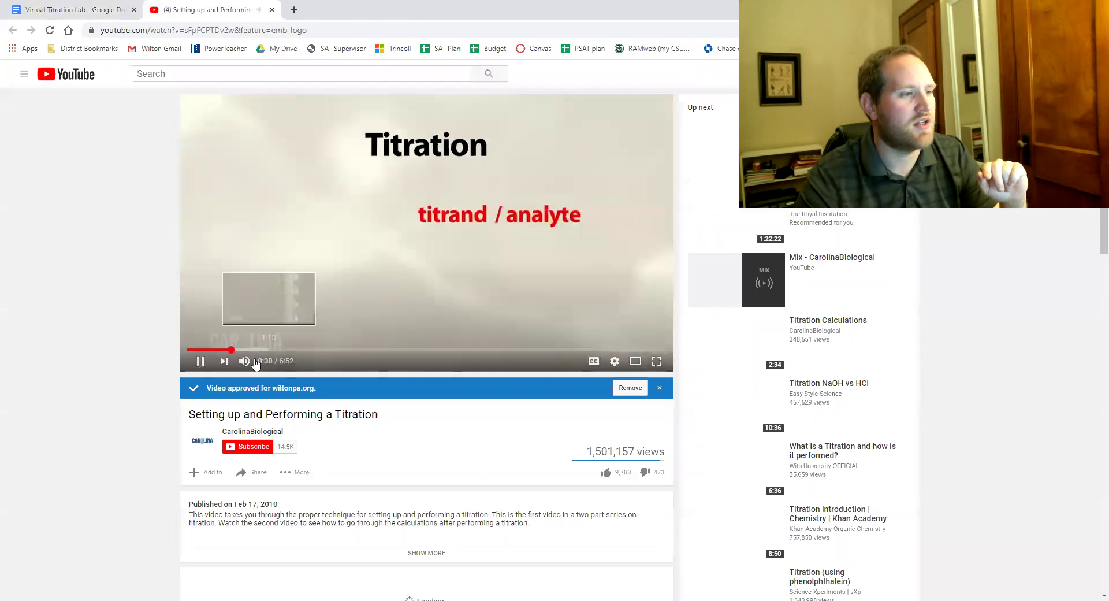
{"action": "left_click", "coordinate": [416, 277]}
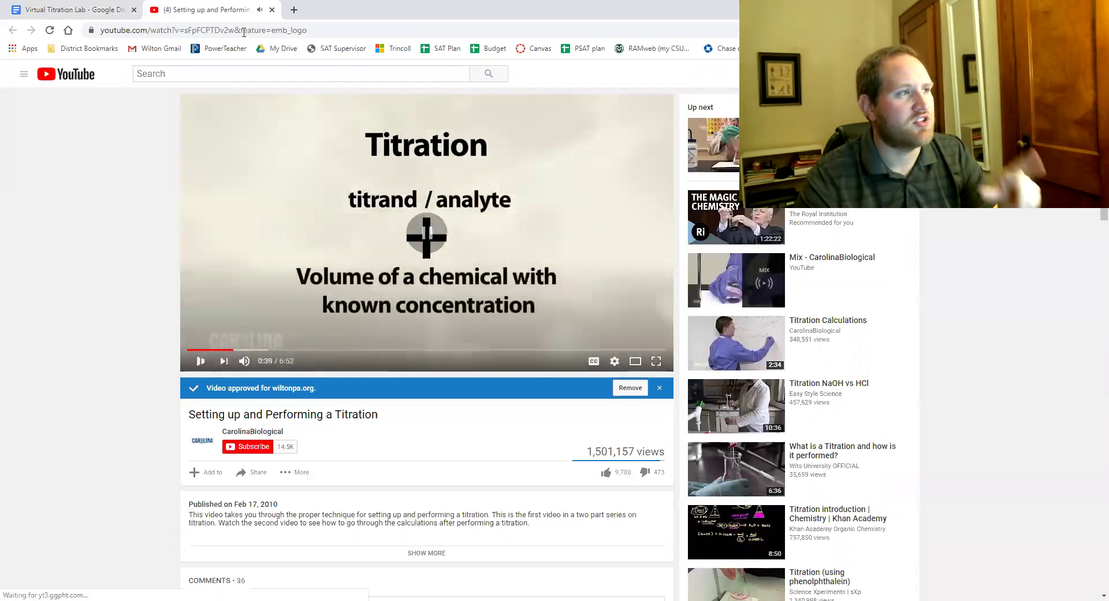
Return to the worksheet and highlight the Endpoint and Equivalence point pre-lab terms
{"action": "left_click", "coordinate": [272, 9]}
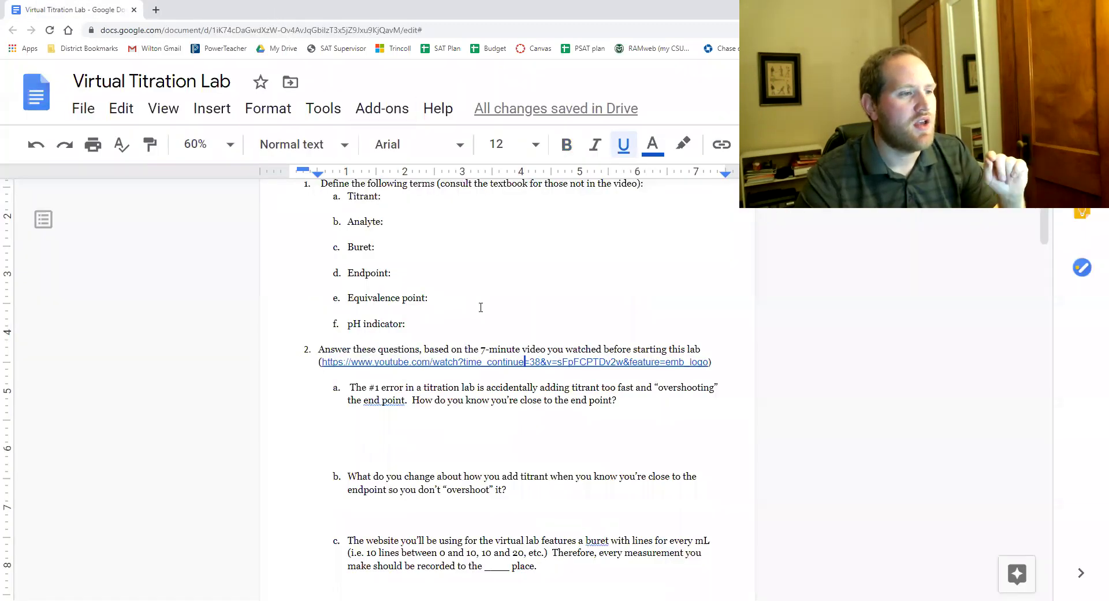
{"action": "scroll", "coordinate": [471, 333], "scroll_direction": "up", "scroll_amount": 2}
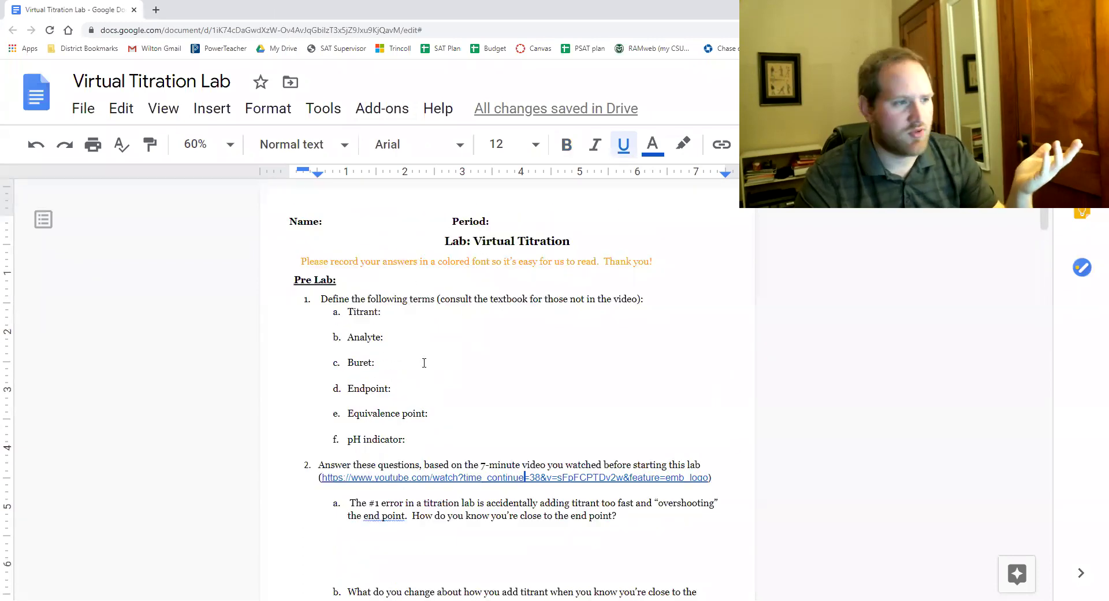
{"action": "left_click_drag", "start_coordinate": [347, 413], "coordinate": [332, 390]}
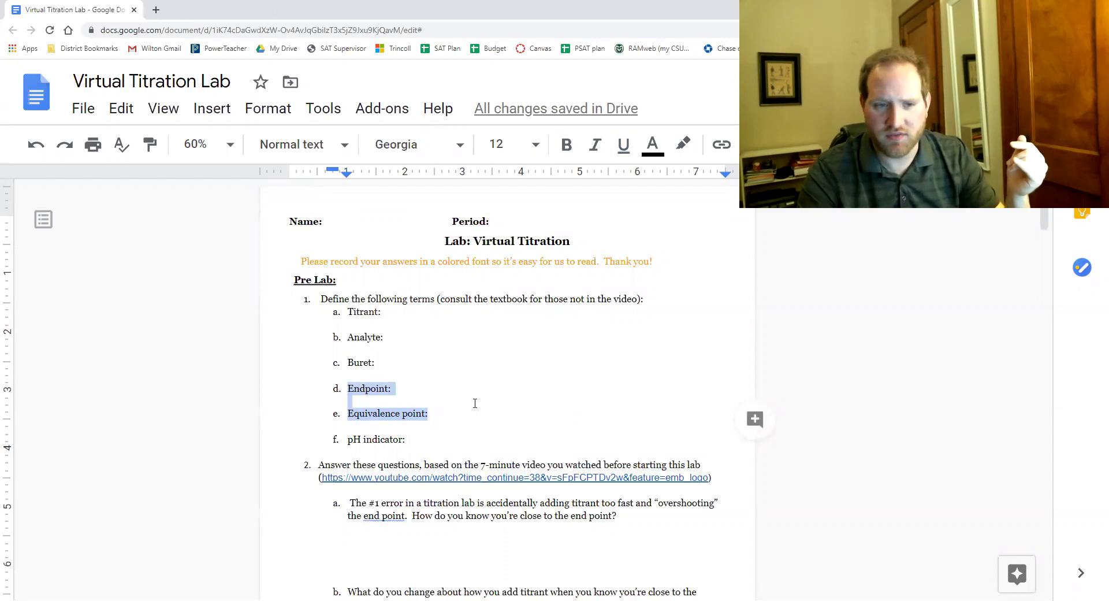
{"action": "double_click", "coordinate": [368, 388]}
{"action": "left_click", "coordinate": [385, 416]}
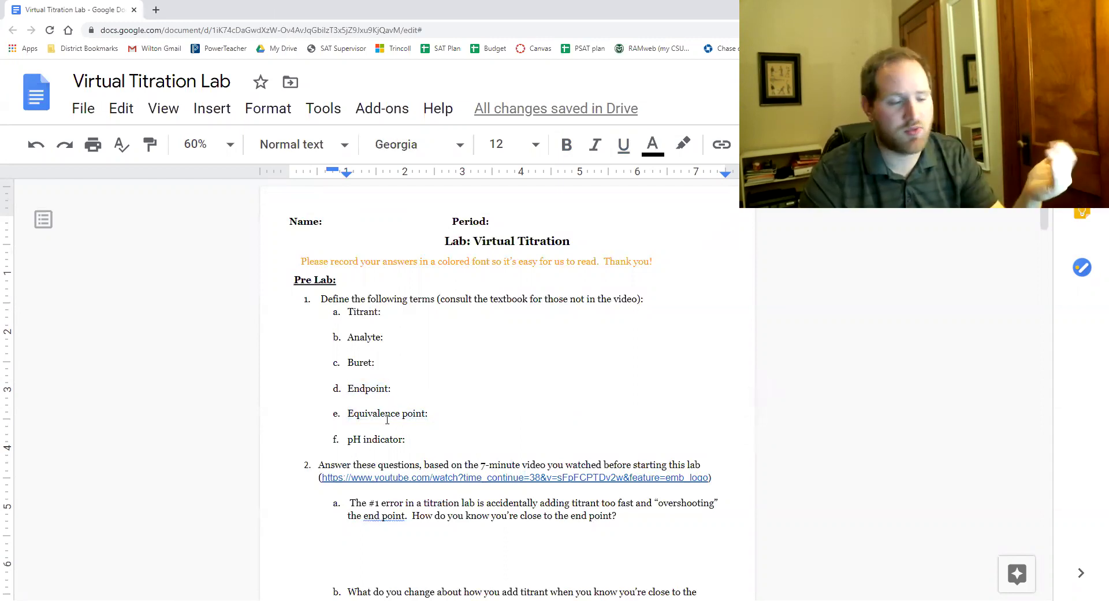
Scroll down to the strong acid/strong base titration simulation steps
{"action": "scroll", "coordinate": [393, 417], "scroll_direction": "down", "scroll_amount": 15}
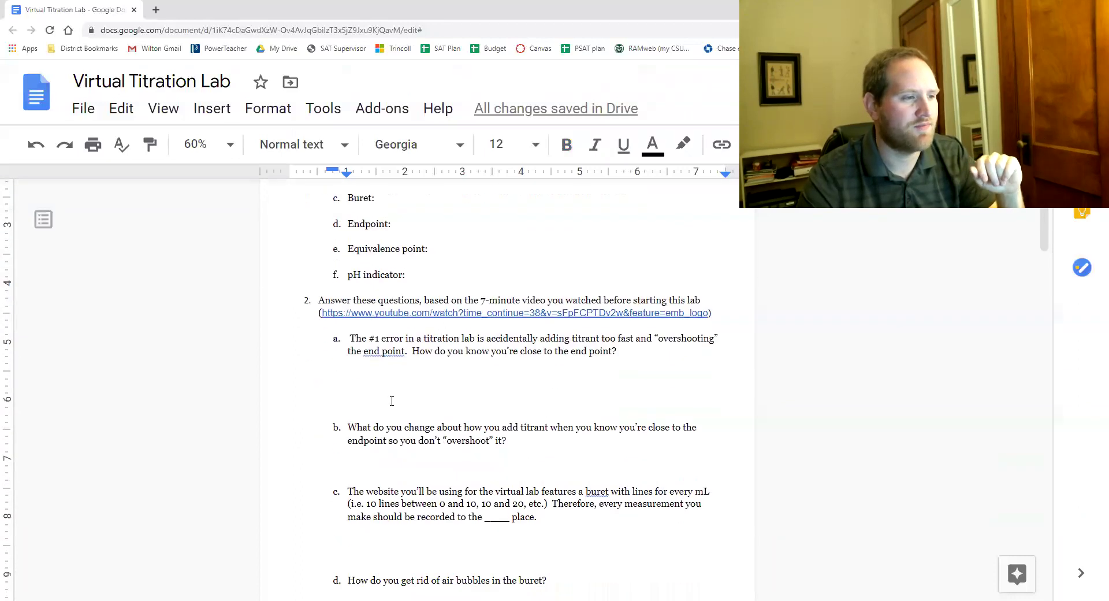
{"action": "scroll", "coordinate": [381, 331], "scroll_direction": "up", "scroll_amount": 4}
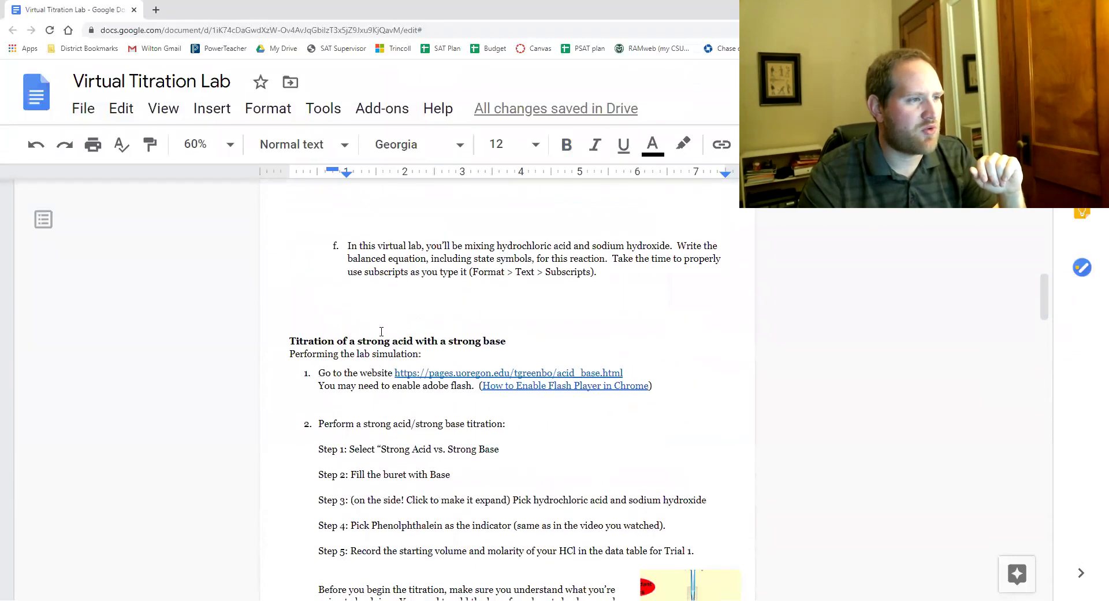
{"action": "scroll", "coordinate": [385, 331], "scroll_direction": "down", "scroll_amount": 1}
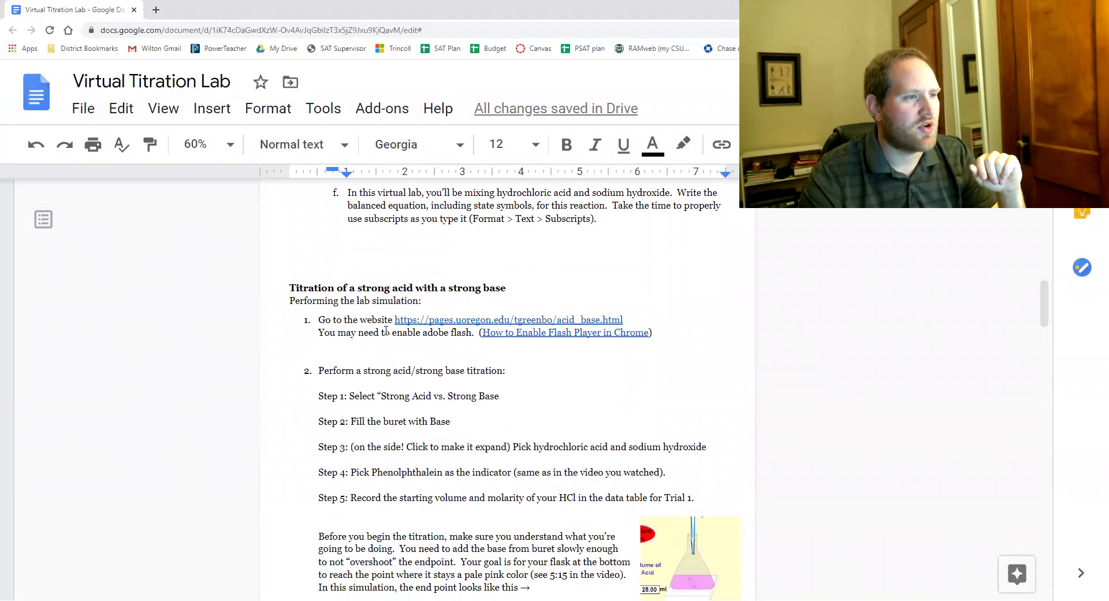
{"action": "scroll", "coordinate": [425, 209], "scroll_direction": "down", "scroll_amount": 2}
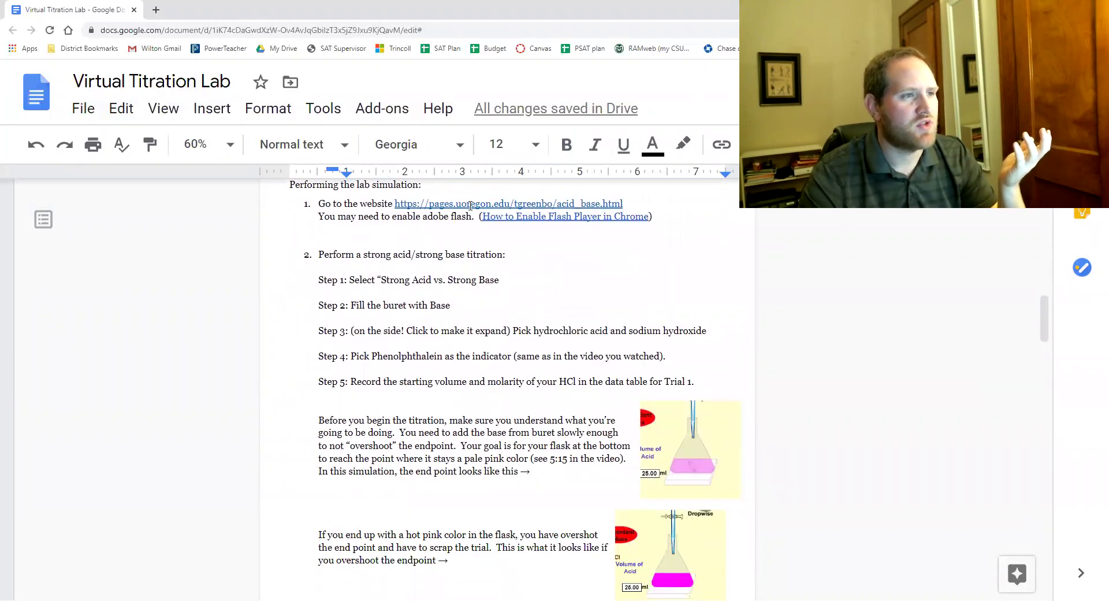
Open the pages.uoregon.edu acid-base titration simulation in a new tab
{"action": "left_click", "coordinate": [424, 206]}
{"action": "left_click", "coordinate": [450, 229]}
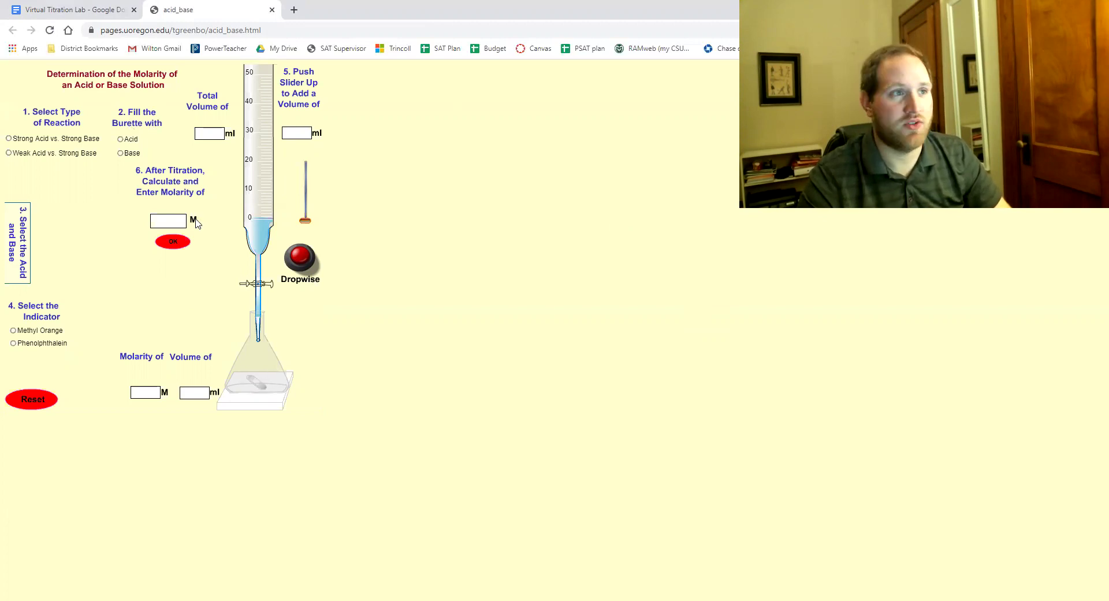
{"action": "left_click", "coordinate": [68, 10]}
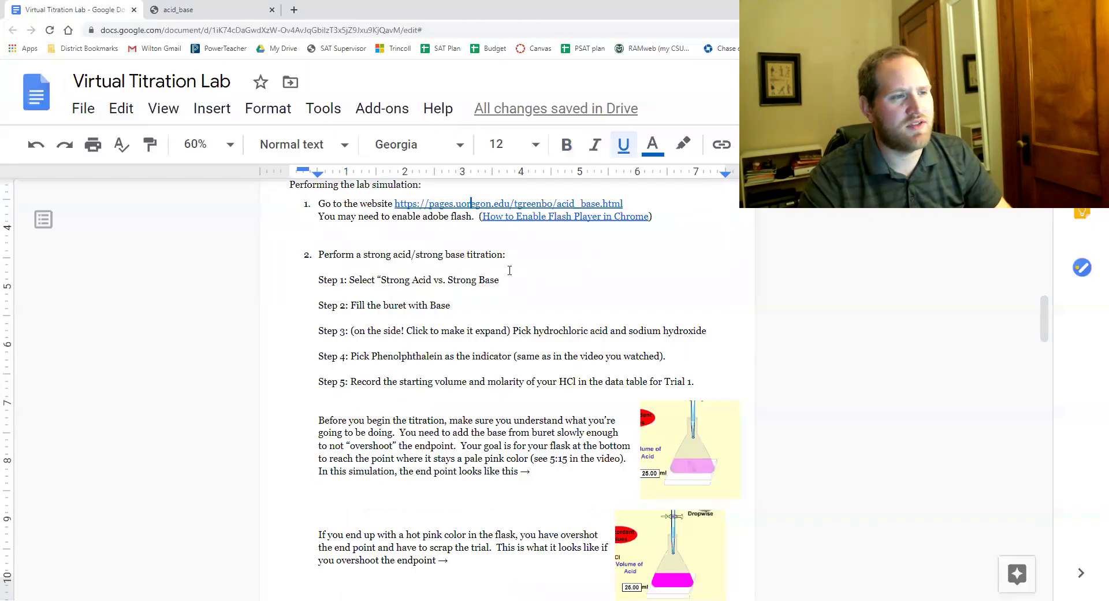
{"action": "left_click", "coordinate": [559, 218]}
{"action": "left_click", "coordinate": [549, 245]}
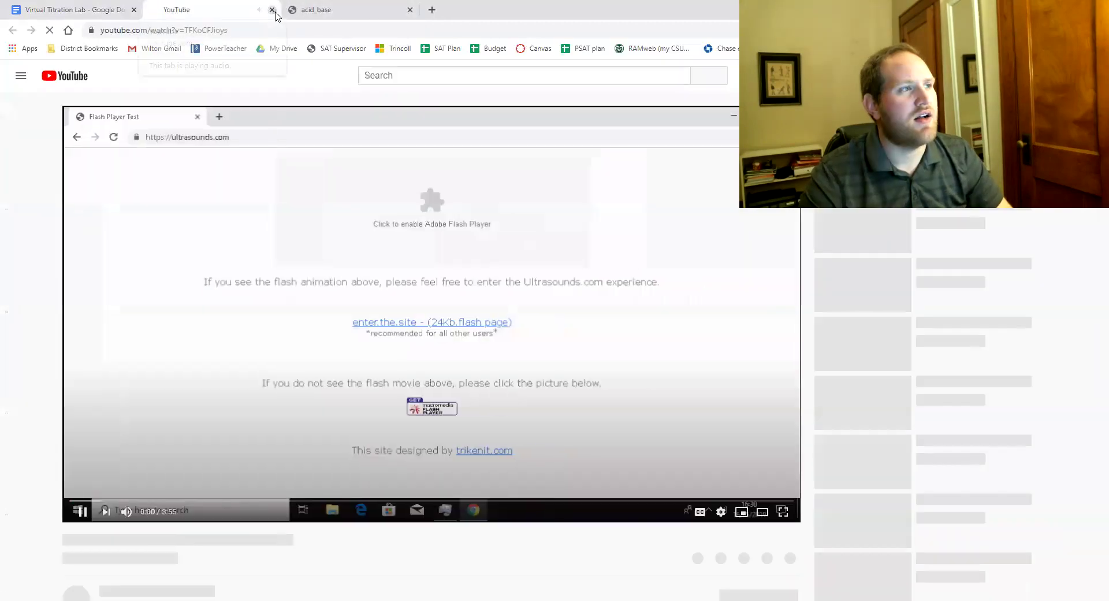
{"action": "left_click", "coordinate": [273, 10]}
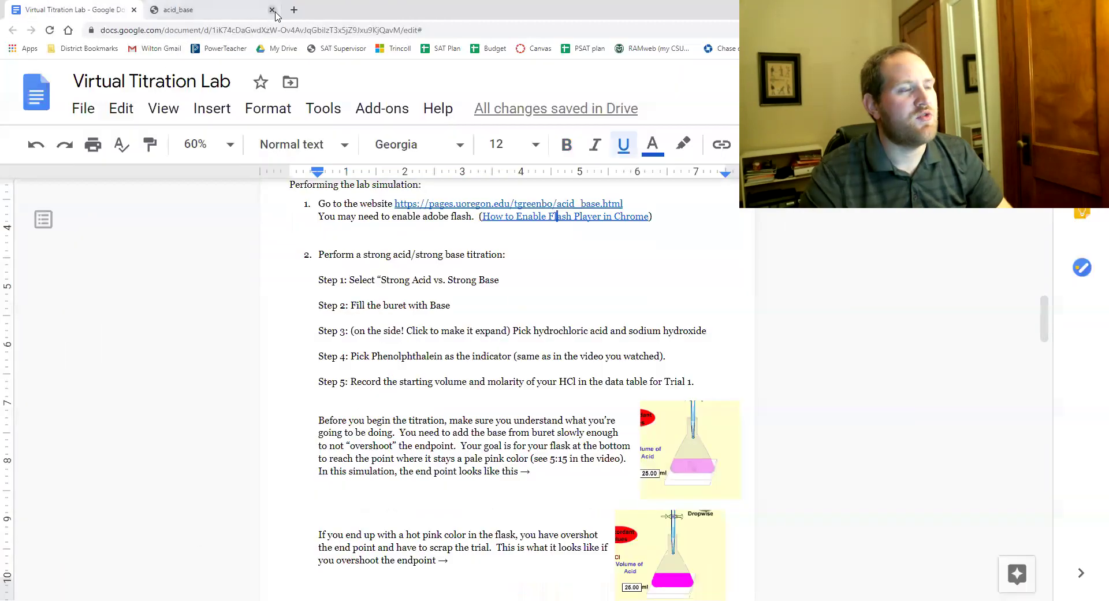
{"action": "left_click", "coordinate": [227, 6]}
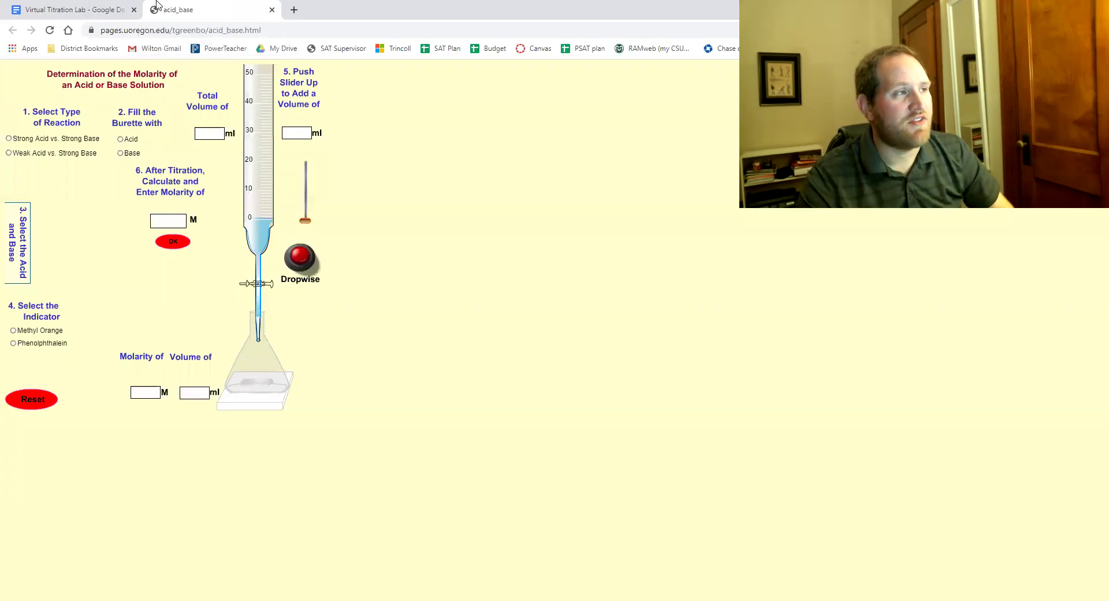
{"action": "left_click", "coordinate": [115, 9]}
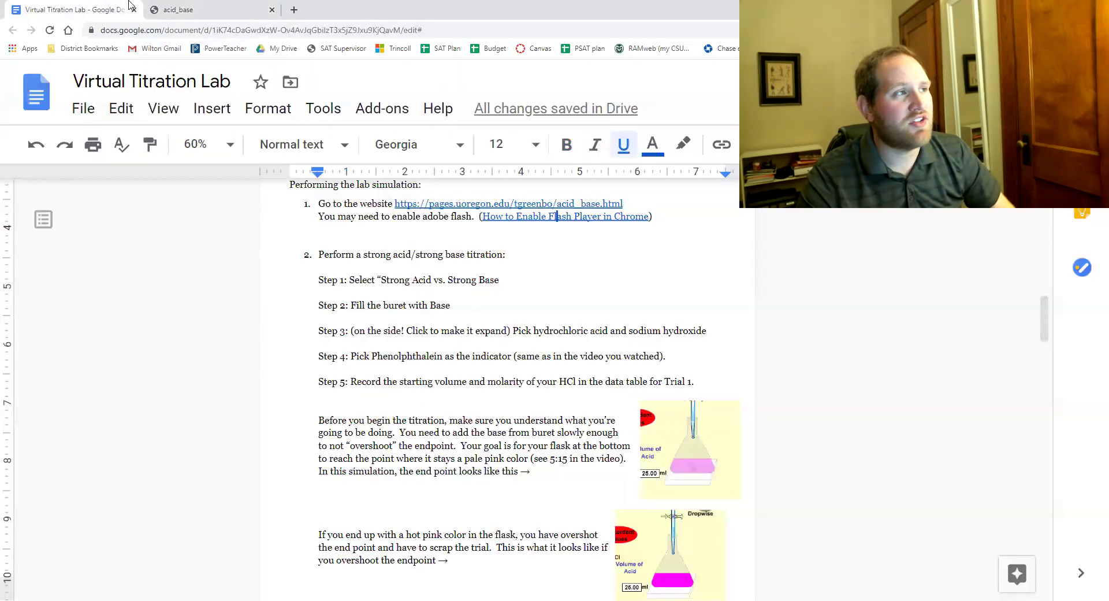
Choose Strong Acid vs. Strong Base, base in the burette, and HCl (0.1555 M, 25.00 ml) in the flask
{"action": "left_click", "coordinate": [185, 8]}
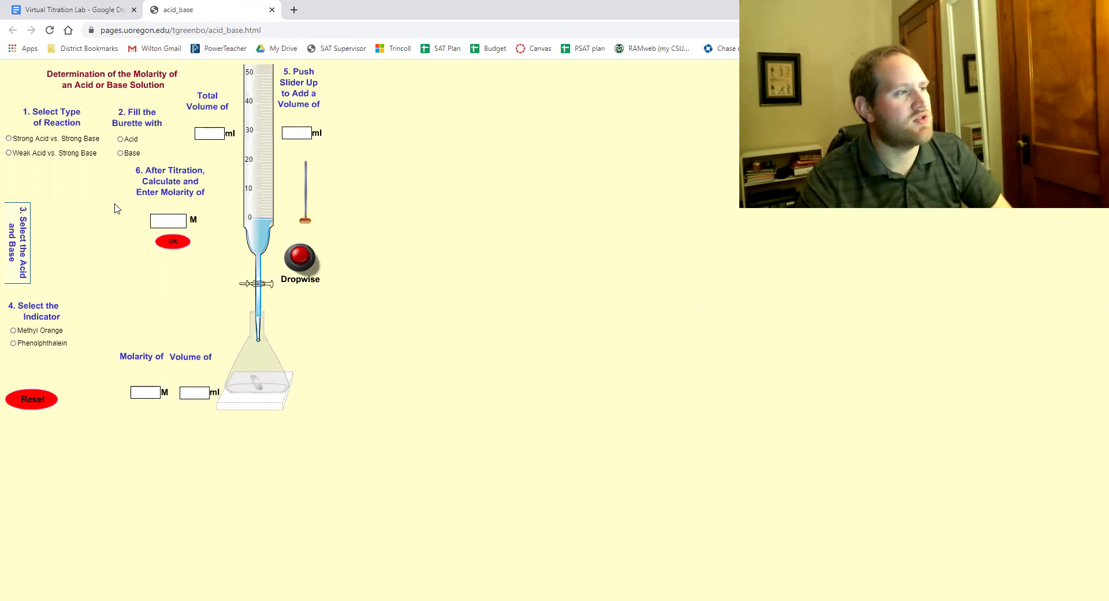
{"action": "left_click", "coordinate": [19, 139]}
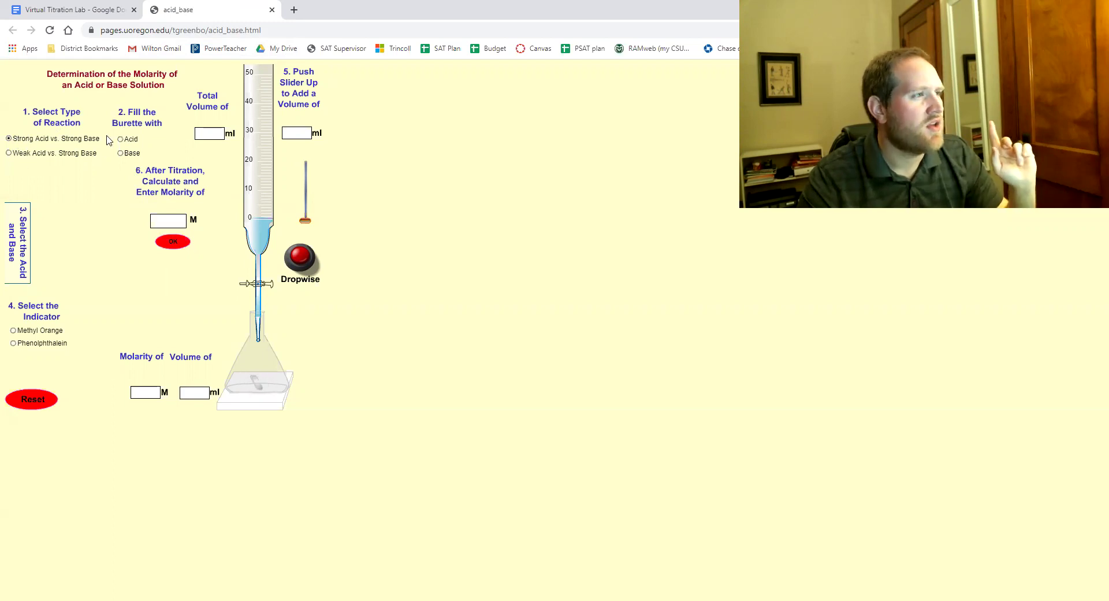
{"action": "left_click", "coordinate": [131, 154]}
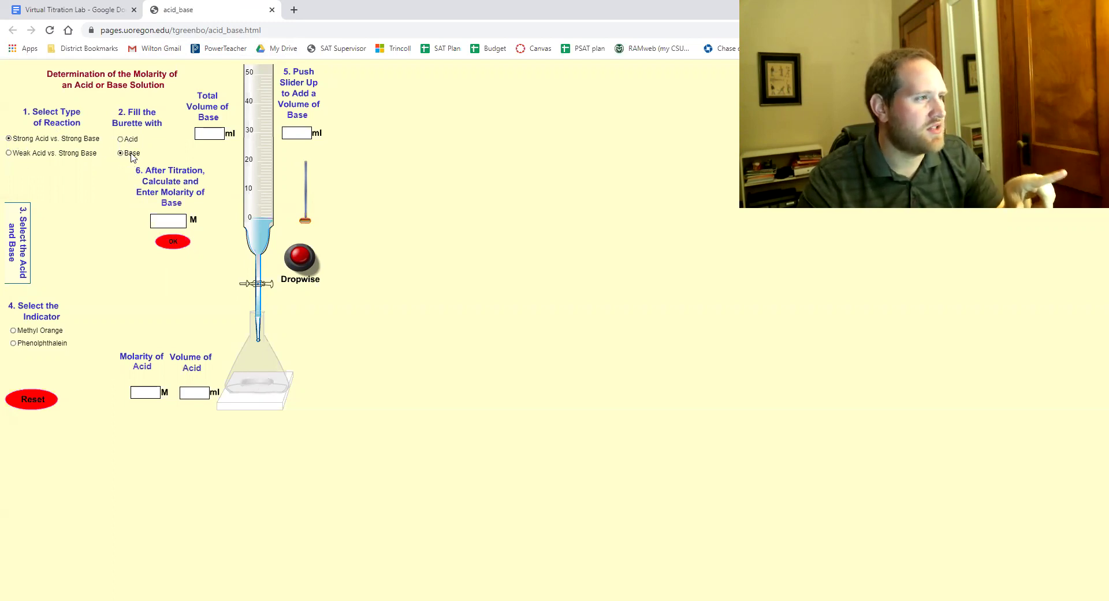
{"action": "left_click", "coordinate": [21, 256]}
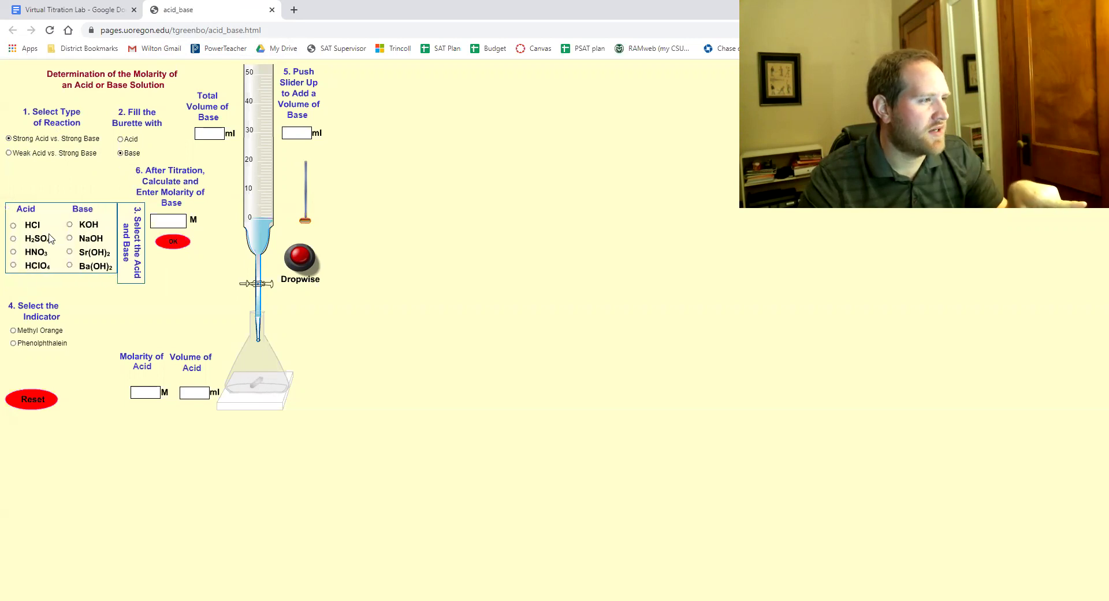
{"action": "left_click", "coordinate": [13, 226]}
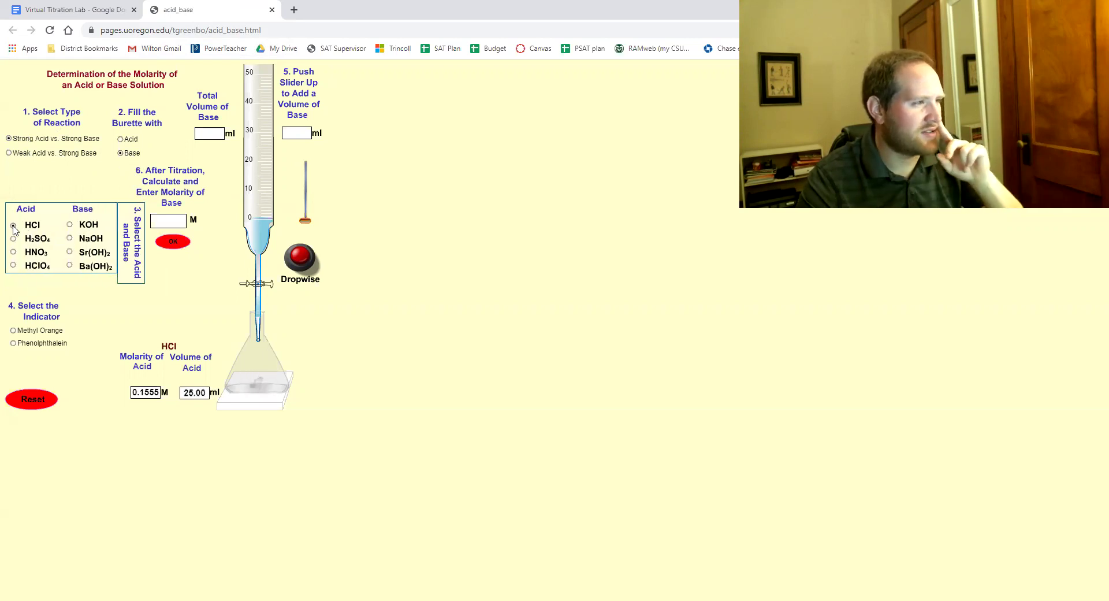
Choose NaOH as the titrant base in the burette
{"action": "left_click", "coordinate": [69, 239]}
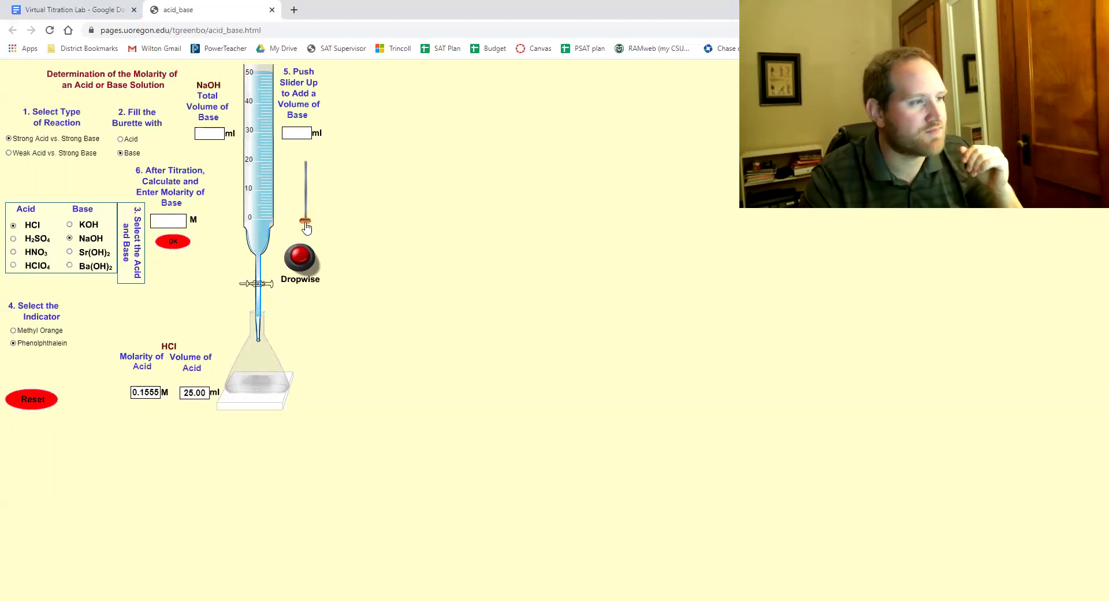
Adjust the burette slider to deliver NaOH until the total volume reads 8.5 ml
{"action": "left_click_drag", "start_coordinate": [305, 227], "coordinate": [305, 221]}
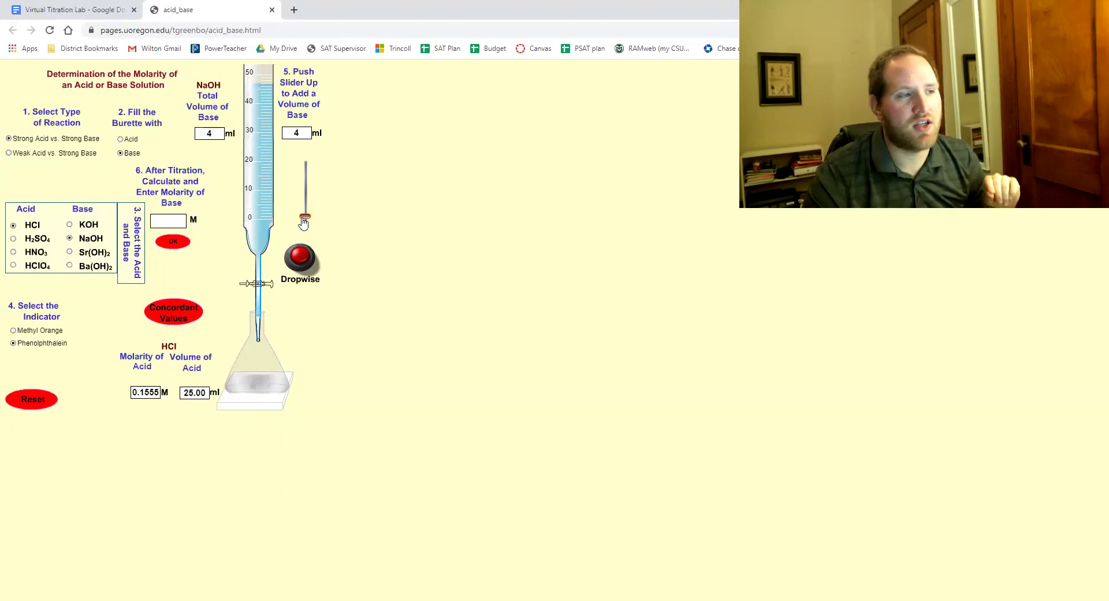
{"action": "mouse_move", "coordinate": [303, 222]}
{"action": "left_mouse_down"}
{"action": "mouse_move", "coordinate": [305, 177]}
{"action": "mouse_move", "coordinate": [314, 208]}
{"action": "left_mouse_up"}
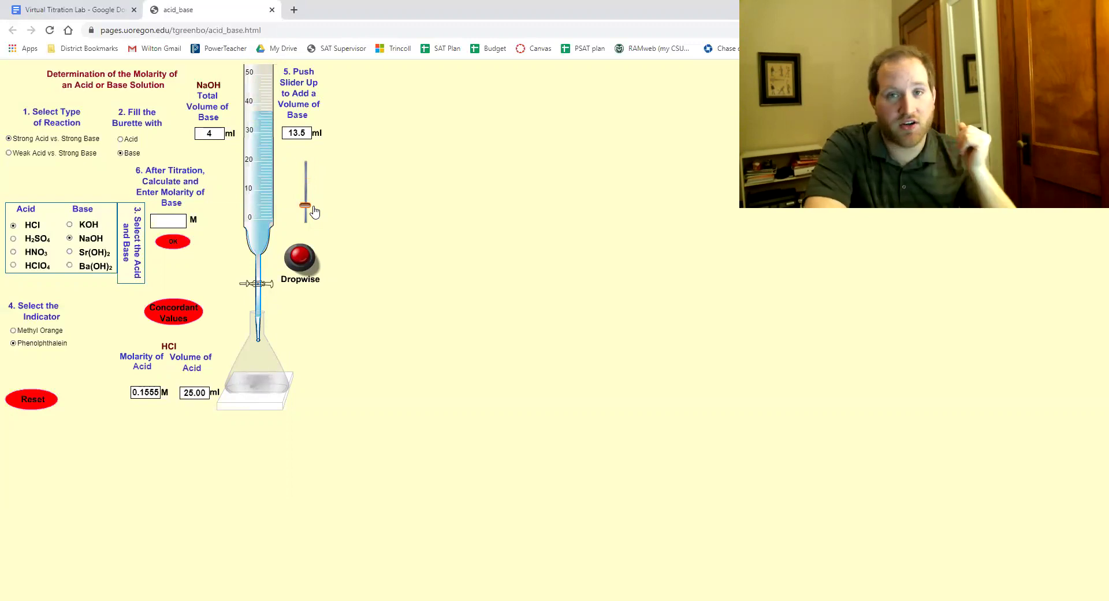
{"action": "left_click_drag", "start_coordinate": [314, 212], "coordinate": [315, 230]}
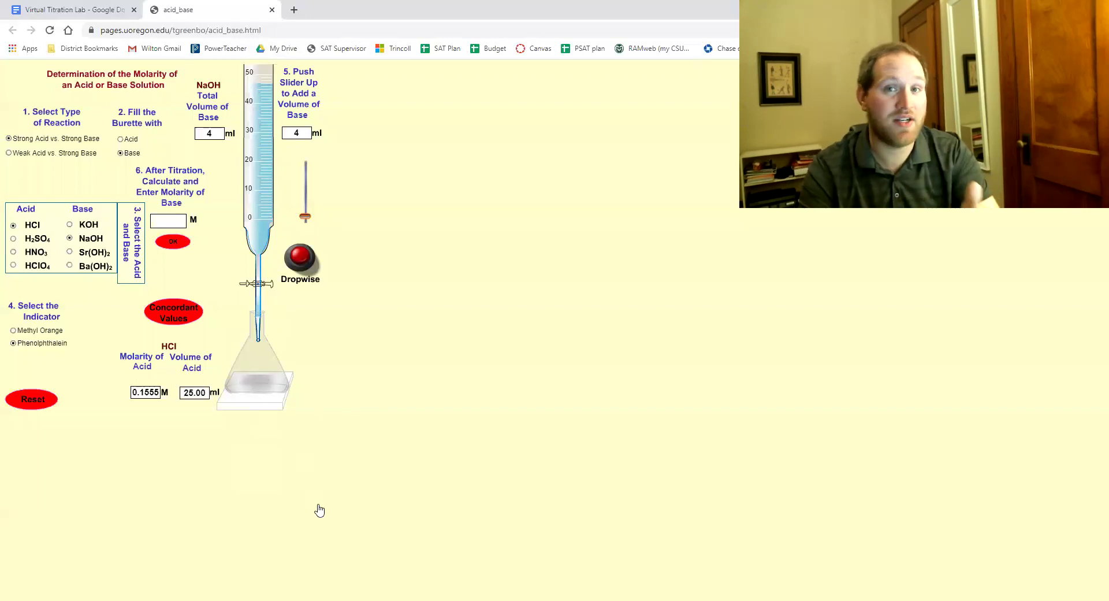
{"action": "left_click_drag", "start_coordinate": [305, 218], "coordinate": [305, 212]}
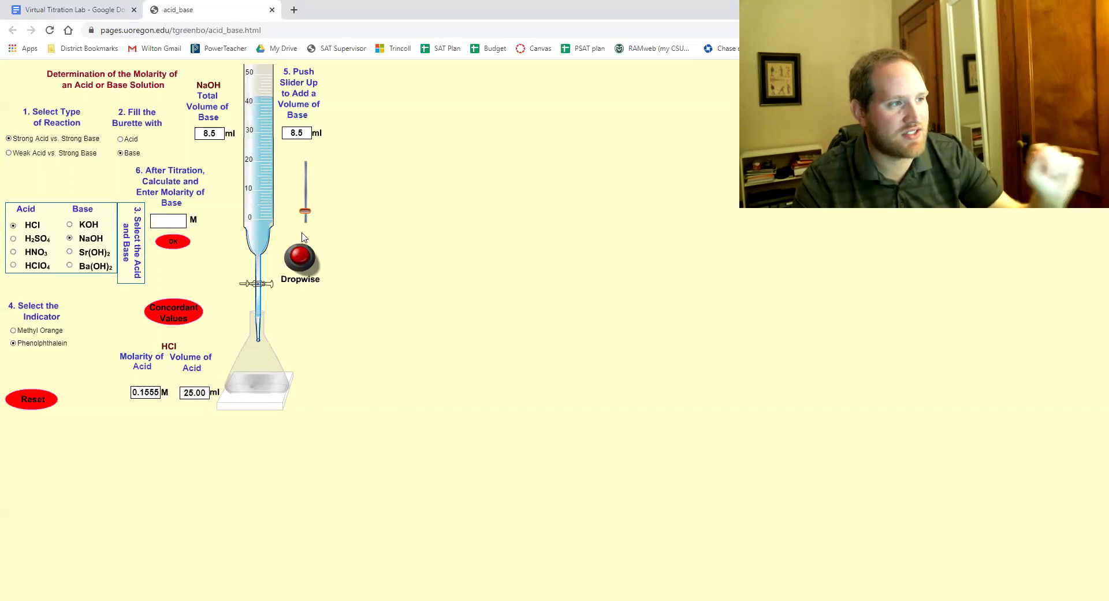
Add NaOH through 9 and 17.5 to 23 ml, overshooting to bright pink, then reset
{"action": "left_click_drag", "start_coordinate": [305, 217], "coordinate": [302, 211]}
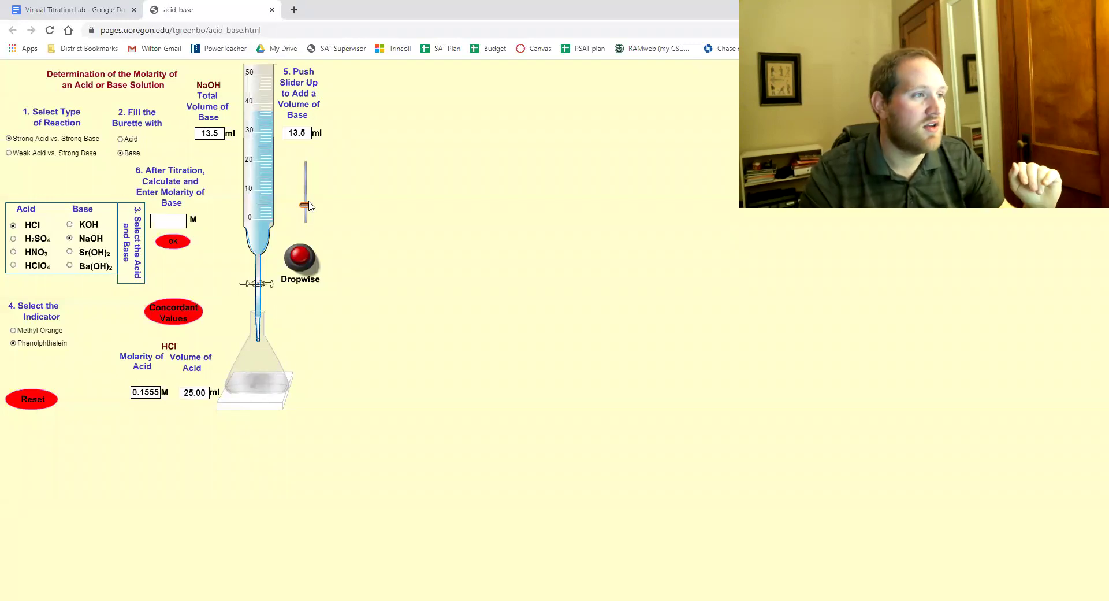
{"action": "left_click_drag", "start_coordinate": [307, 204], "coordinate": [305, 204]}
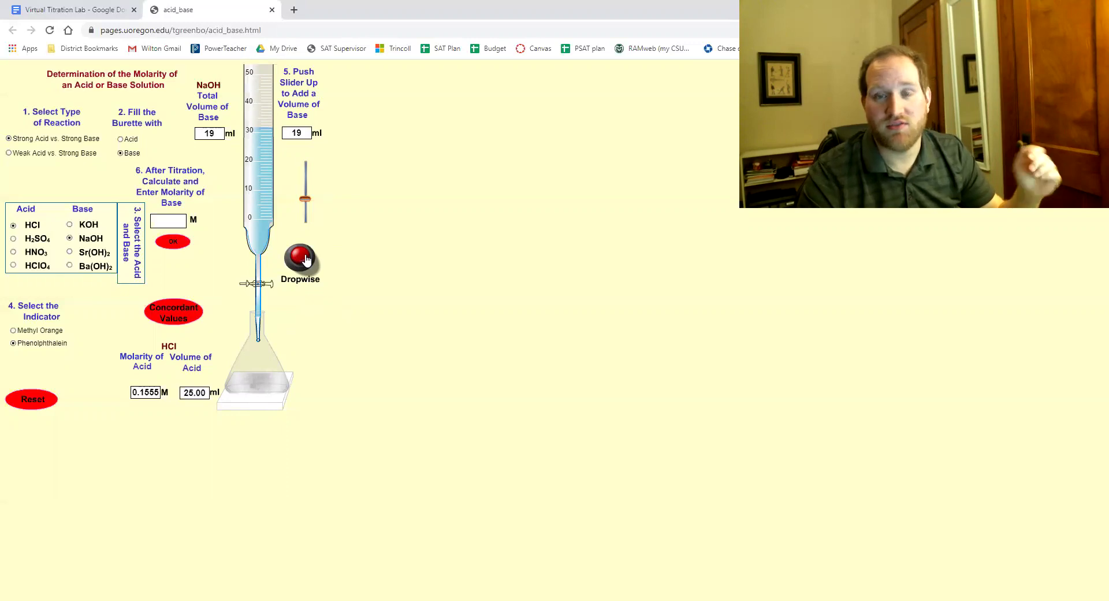
{"action": "left_click_drag", "start_coordinate": [305, 202], "coordinate": [305, 198]}
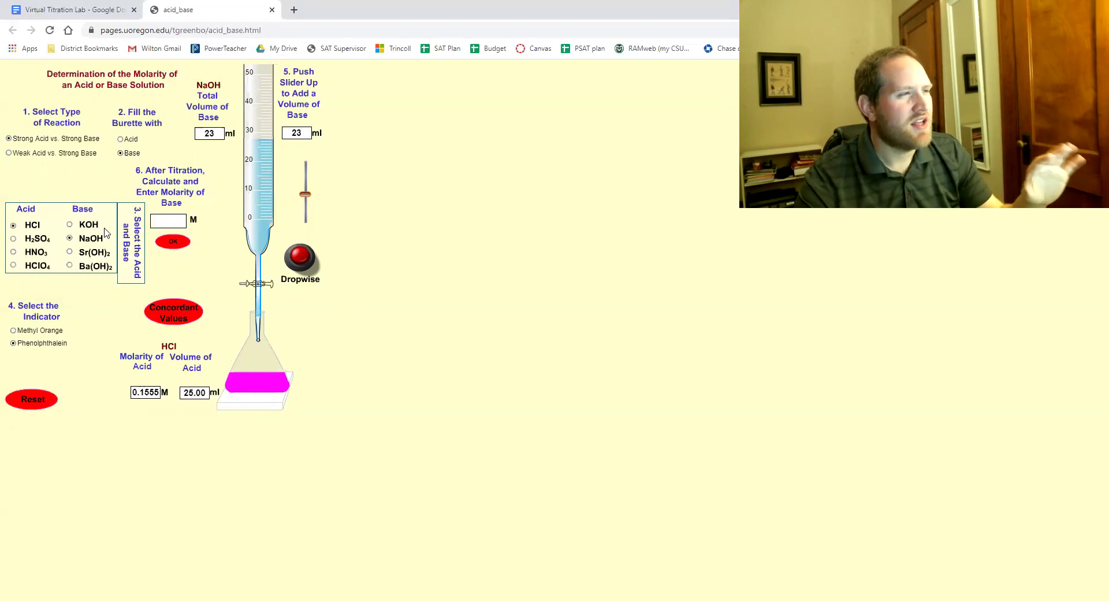
{"action": "left_click", "coordinate": [38, 403]}
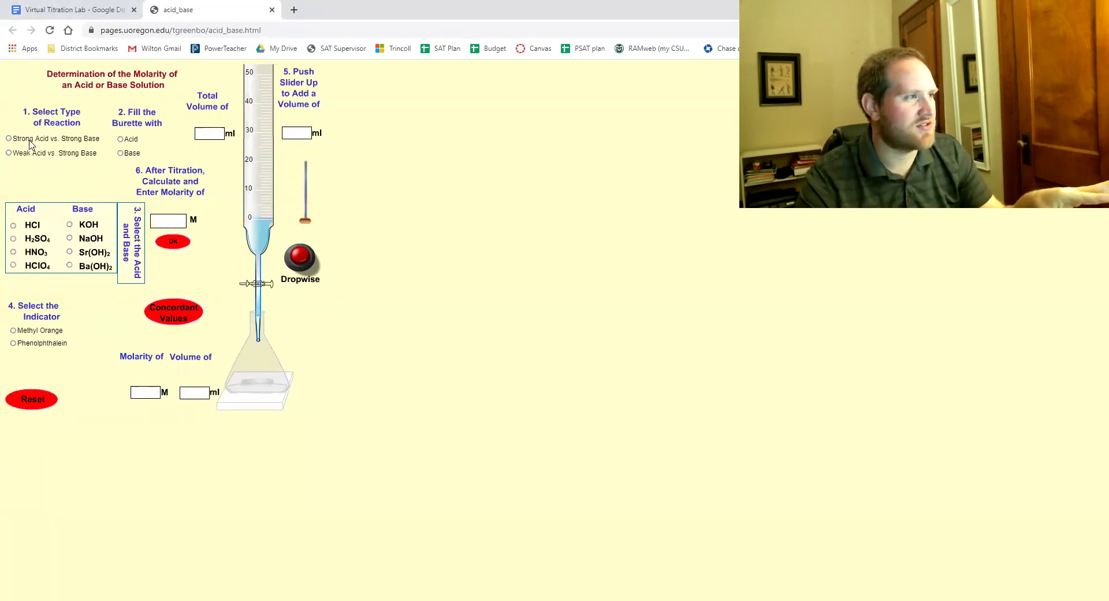
Reselect Strong Acid vs. Strong Base, base in the burette, HCl, NaOH and phenolphthalein
{"action": "left_click", "coordinate": [28, 139]}
{"action": "left_click", "coordinate": [132, 153]}
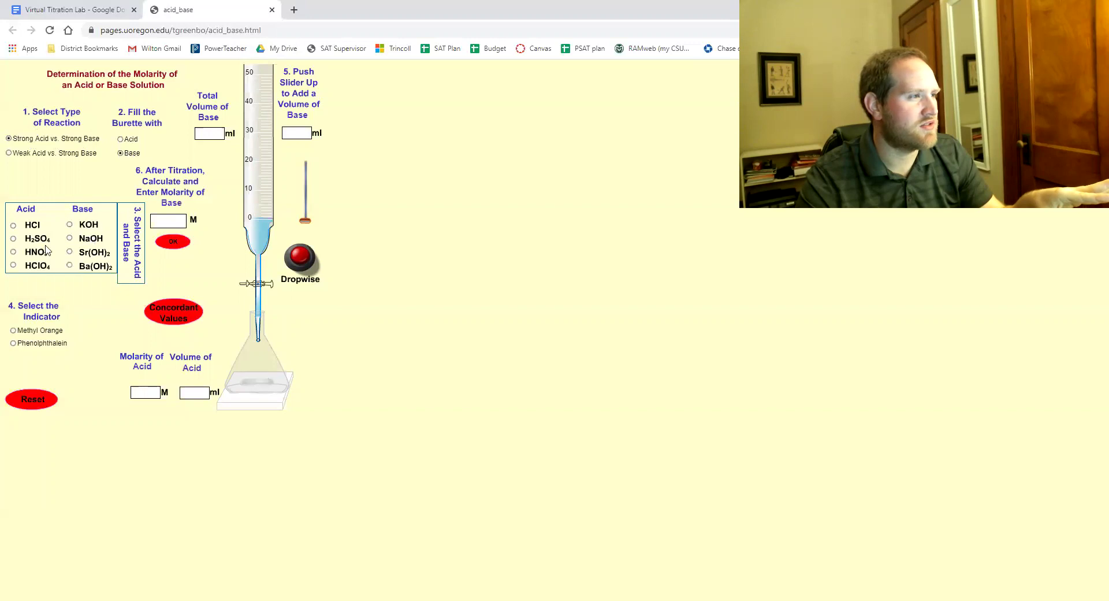
{"action": "left_click", "coordinate": [14, 226]}
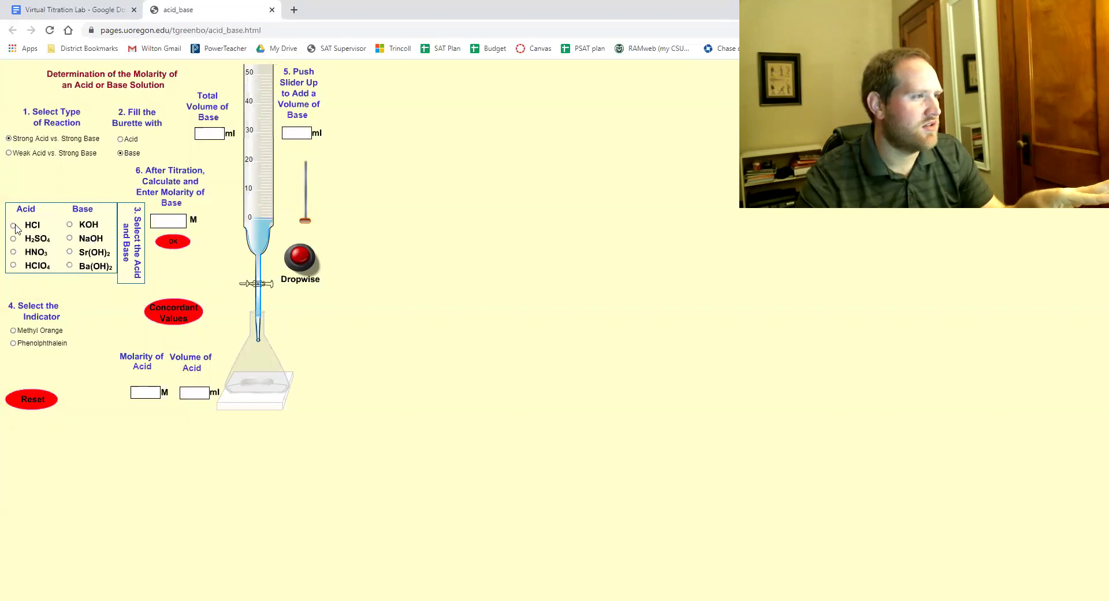
{"action": "left_click", "coordinate": [70, 238]}
{"action": "left_click", "coordinate": [17, 344]}
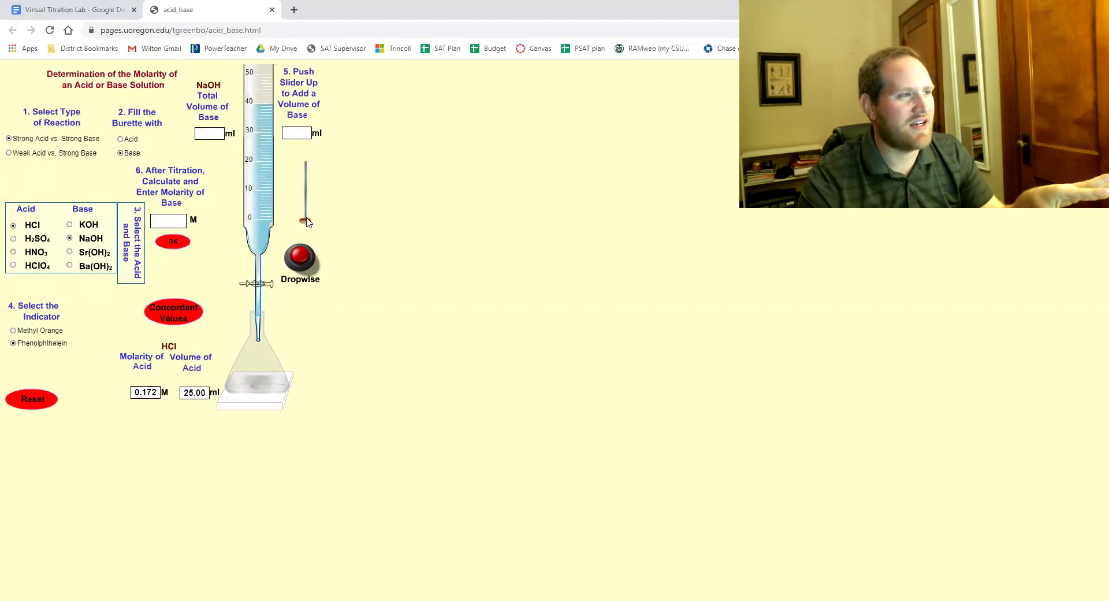
Deliver the first 2 ml of NaOH, then bring the total to 6.5 ml
{"action": "mouse_move", "coordinate": [307, 224]}
{"action": "left_mouse_down"}
{"action": "mouse_move", "coordinate": [305, 195]}
{"action": "mouse_move", "coordinate": [310, 247]}
{"action": "mouse_move", "coordinate": [306, 199]}
{"action": "mouse_move", "coordinate": [310, 217]}
{"action": "left_mouse_up"}
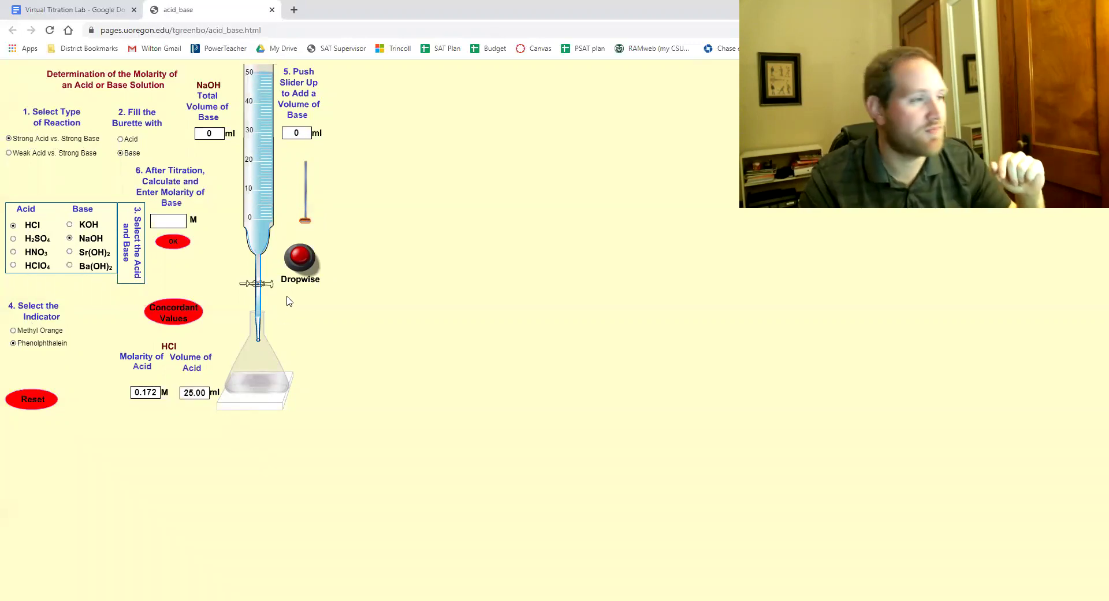
{"action": "left_click", "coordinate": [305, 225]}
{"action": "left_click", "coordinate": [304, 224]}
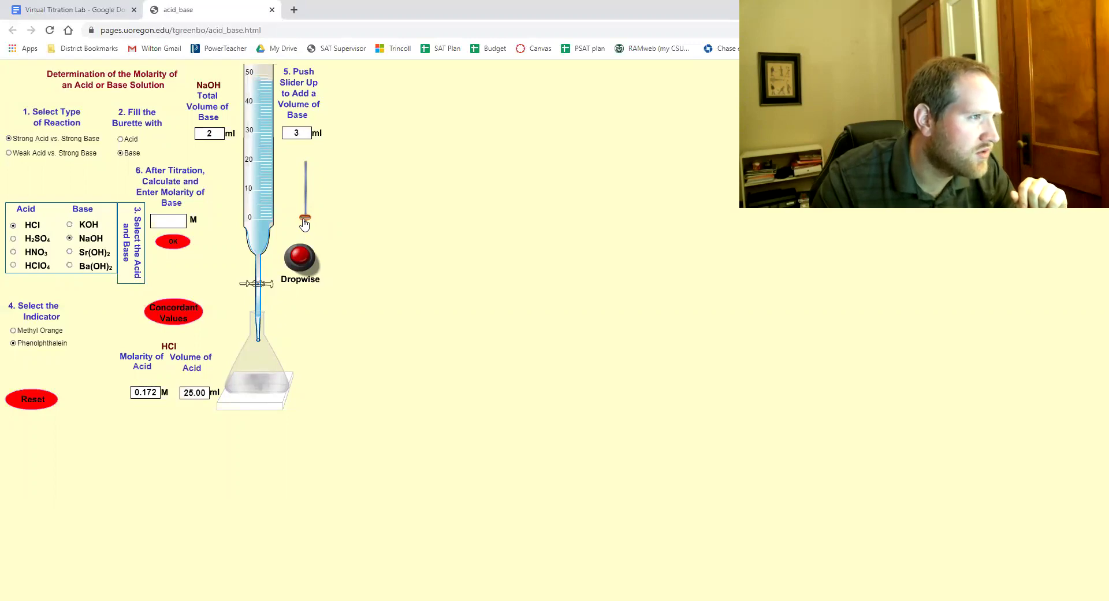
{"action": "left_click", "coordinate": [305, 223]}
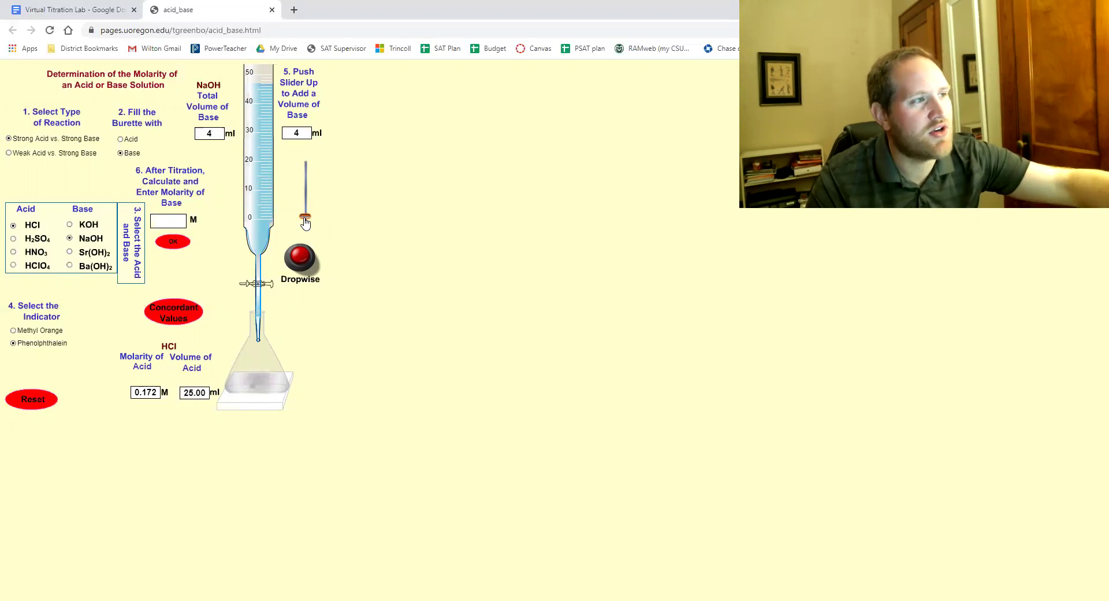
{"action": "left_click_drag", "start_coordinate": [305, 223], "coordinate": [305, 218]}
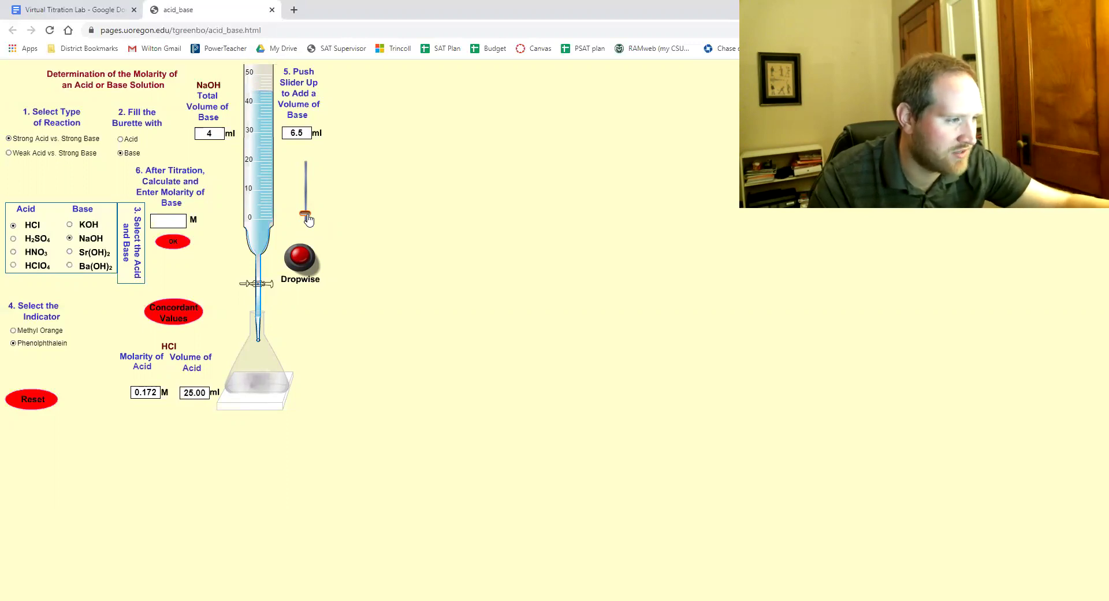
{"action": "left_click", "coordinate": [308, 219]}
Raise the added NaOH through 11.5 and 13.5 to 17.5 ml, flask still colourless
{"action": "left_click_drag", "start_coordinate": [308, 218], "coordinate": [308, 215]}
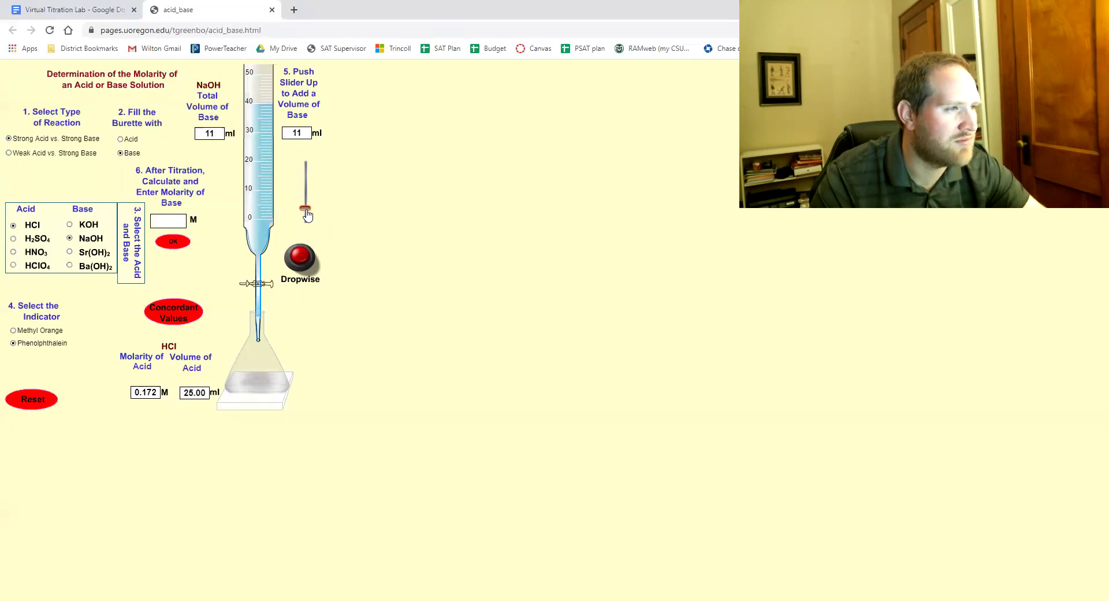
{"action": "left_click_drag", "start_coordinate": [307, 215], "coordinate": [307, 214]}
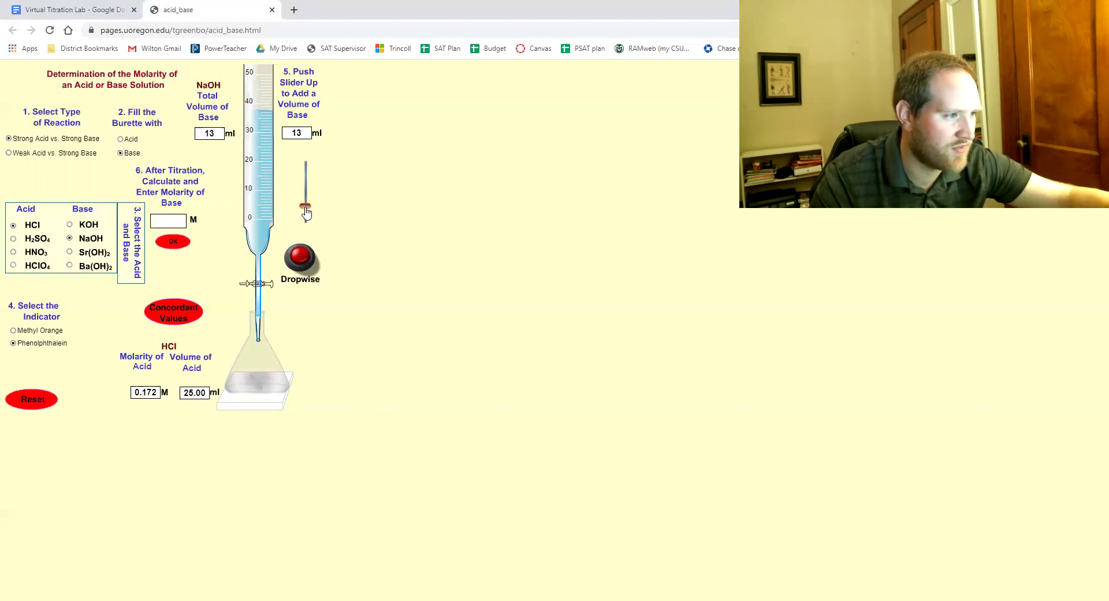
{"action": "left_click_drag", "start_coordinate": [306, 213], "coordinate": [305, 211]}
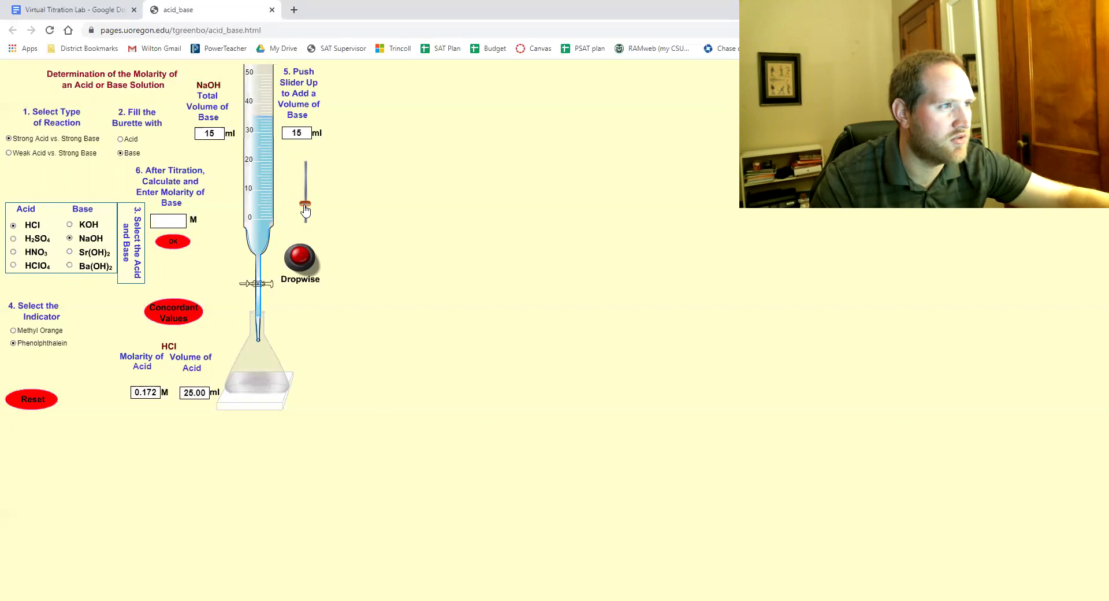
{"action": "left_click_drag", "start_coordinate": [305, 211], "coordinate": [307, 206]}
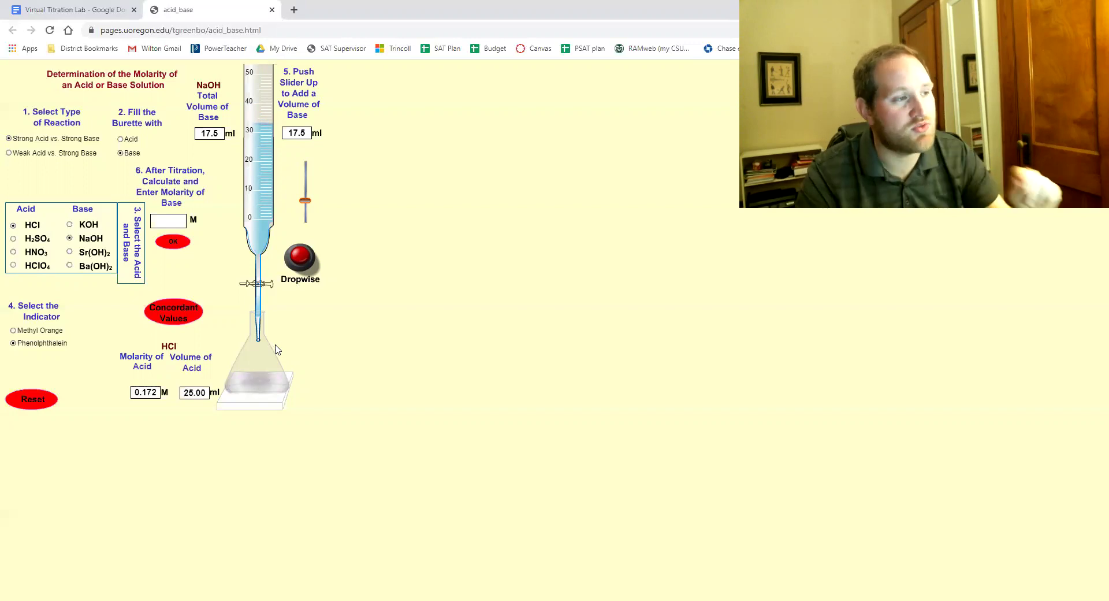
Add NaOH dropwise until the total reaches 18.4 ml, with pink flashes fading away
{"action": "left_click", "coordinate": [307, 263]}
{"action": "left_click", "coordinate": [307, 262]}
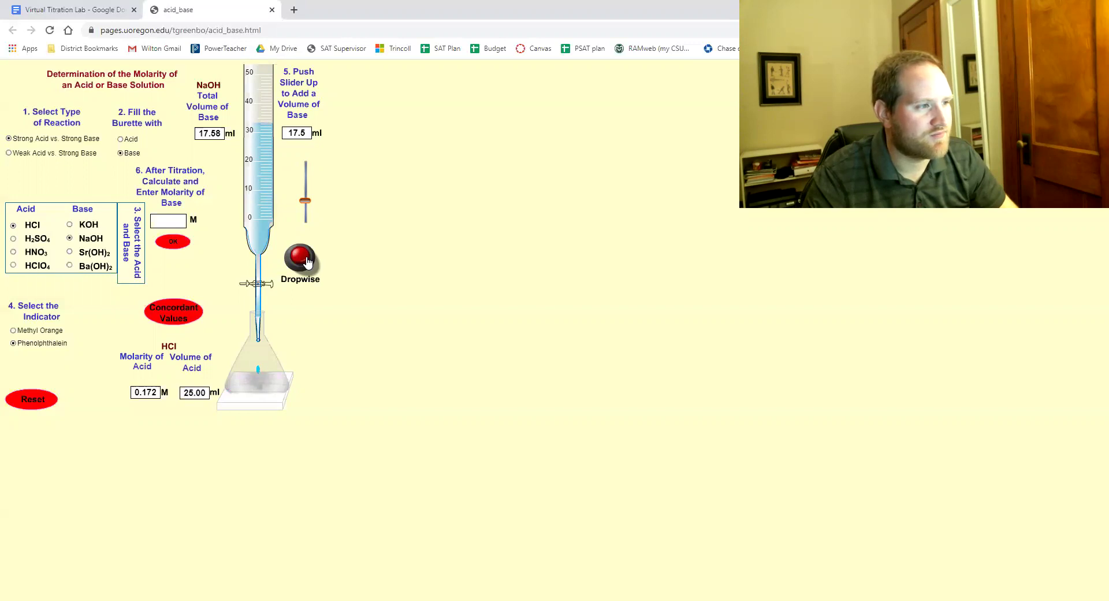
{"action": "left_click", "coordinate": [307, 262]}
{"action": "left_click", "coordinate": [308, 262]}
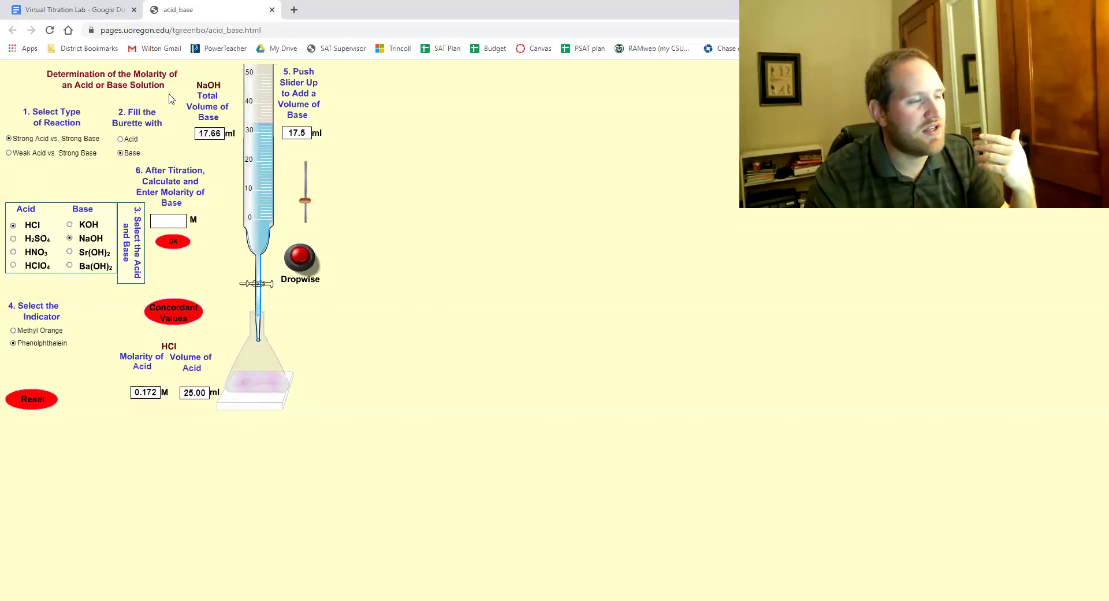
{"action": "left_click", "coordinate": [297, 259]}
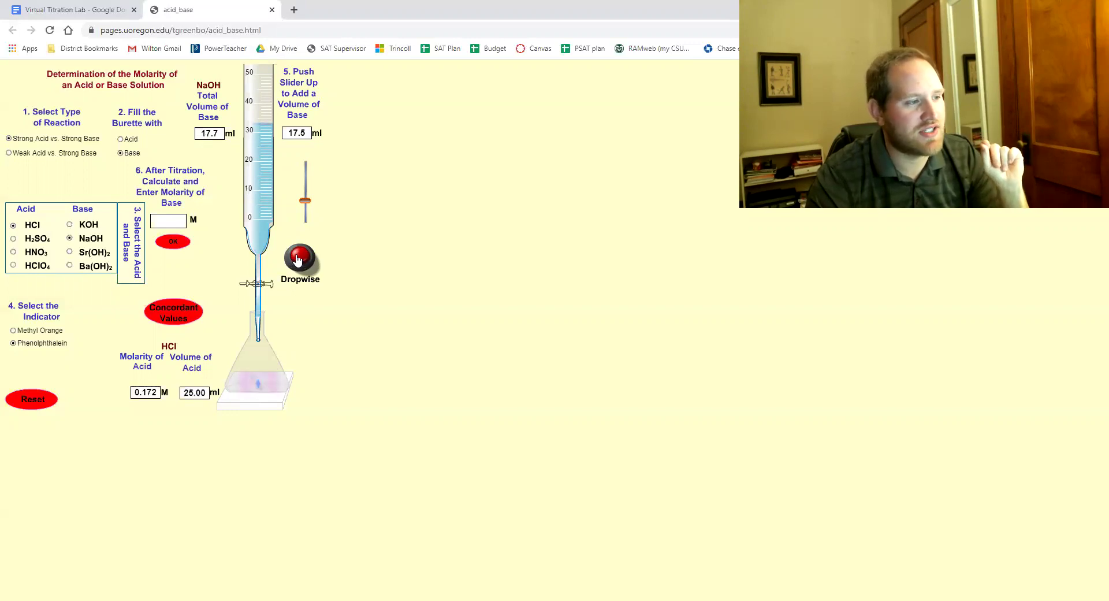
{"action": "left_click", "coordinate": [297, 259]}
{"action": "left_click", "coordinate": [298, 259]}
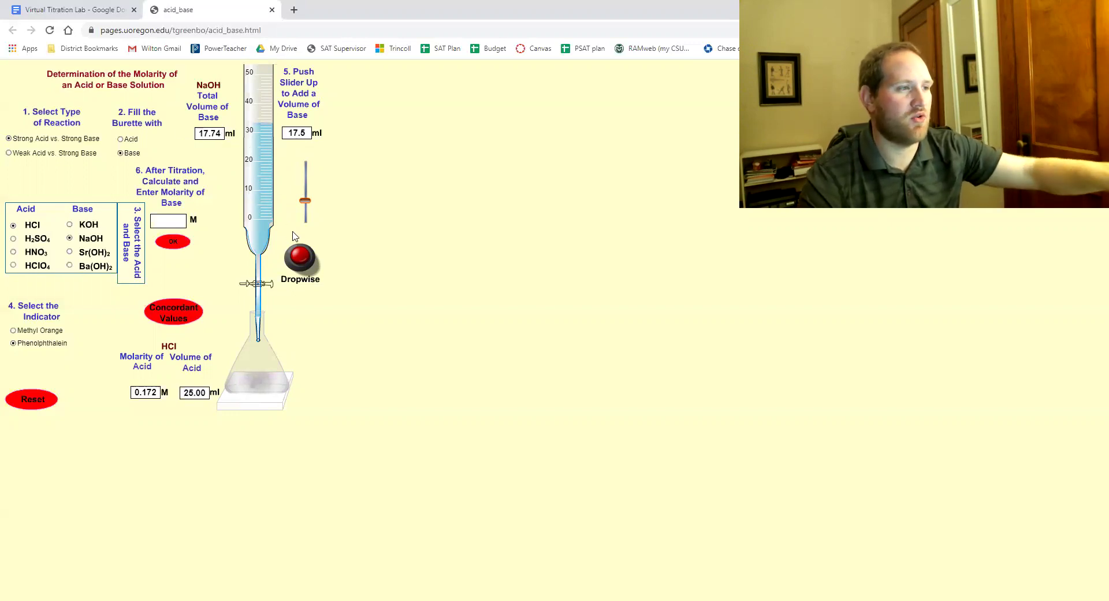
{"action": "left_click", "coordinate": [302, 261]}
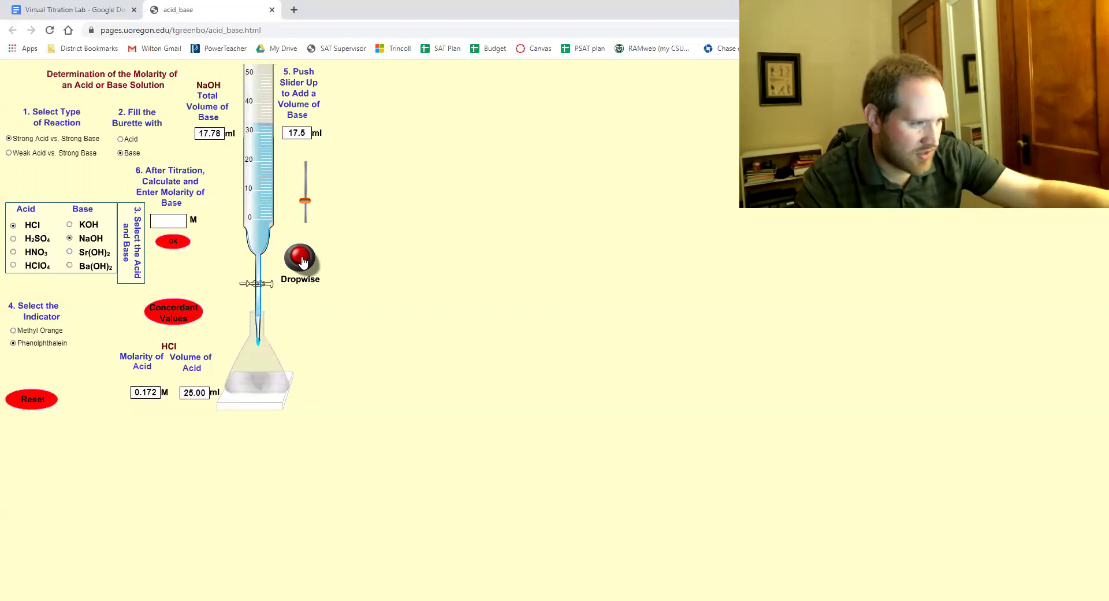
{"action": "left_click", "coordinate": [303, 260]}
{"action": "left_click", "coordinate": [302, 261]}
{"action": "left_click", "coordinate": [303, 261]}
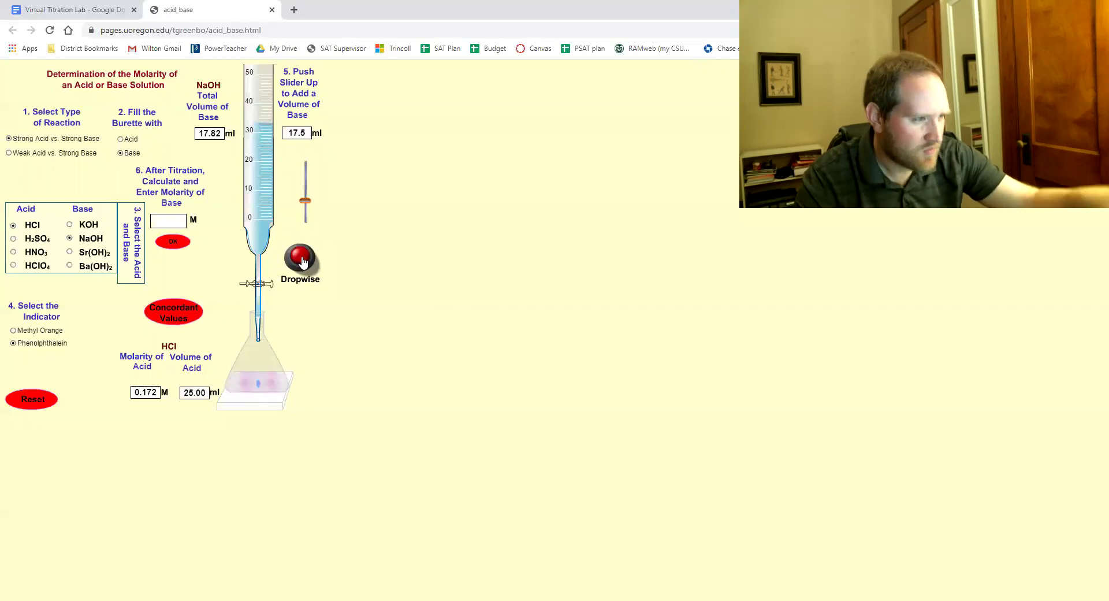
{"action": "left_click", "coordinate": [302, 261]}
{"action": "left_click", "coordinate": [303, 261]}
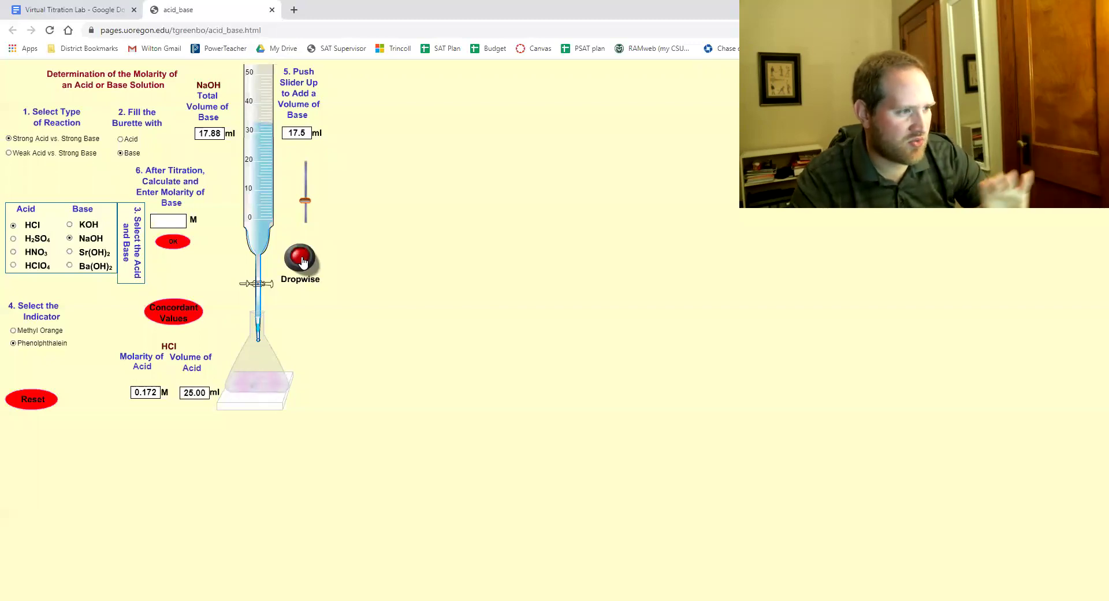
{"action": "left_click", "coordinate": [303, 261]}
{"action": "left_click", "coordinate": [303, 261]}
{"action": "left_click", "coordinate": [303, 260]}
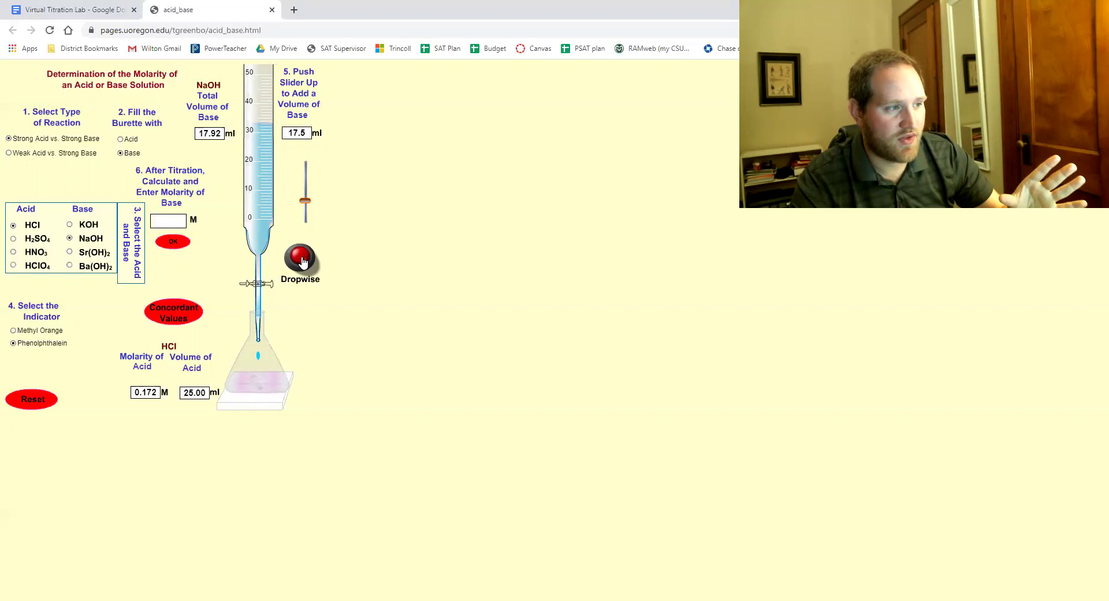
{"action": "left_click", "coordinate": [302, 261]}
{"action": "left_click", "coordinate": [303, 260]}
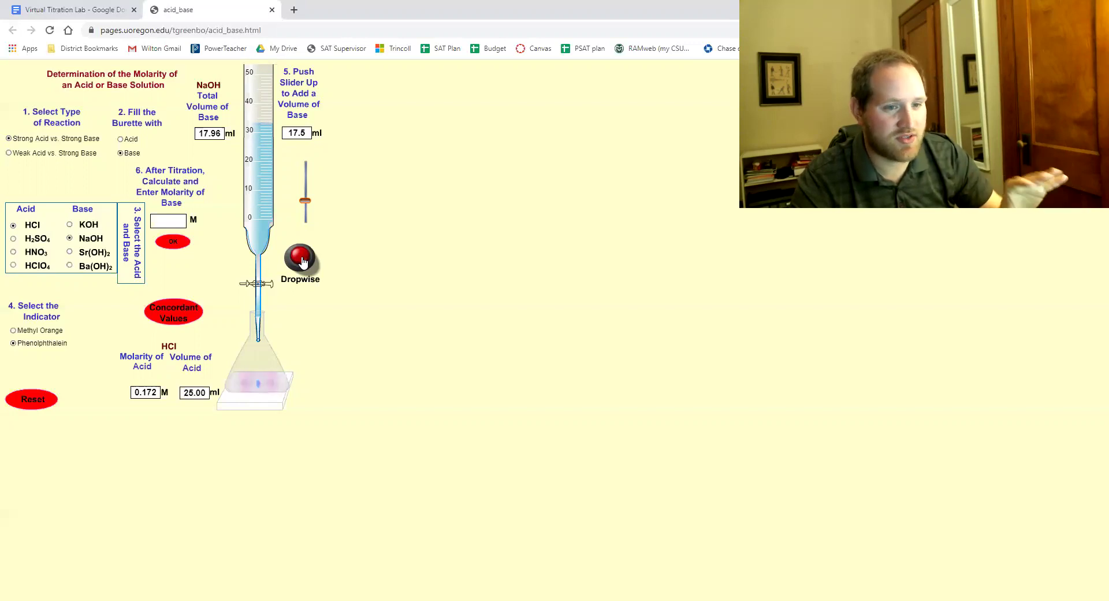
{"action": "left_click", "coordinate": [302, 261]}
{"action": "left_click", "coordinate": [303, 260]}
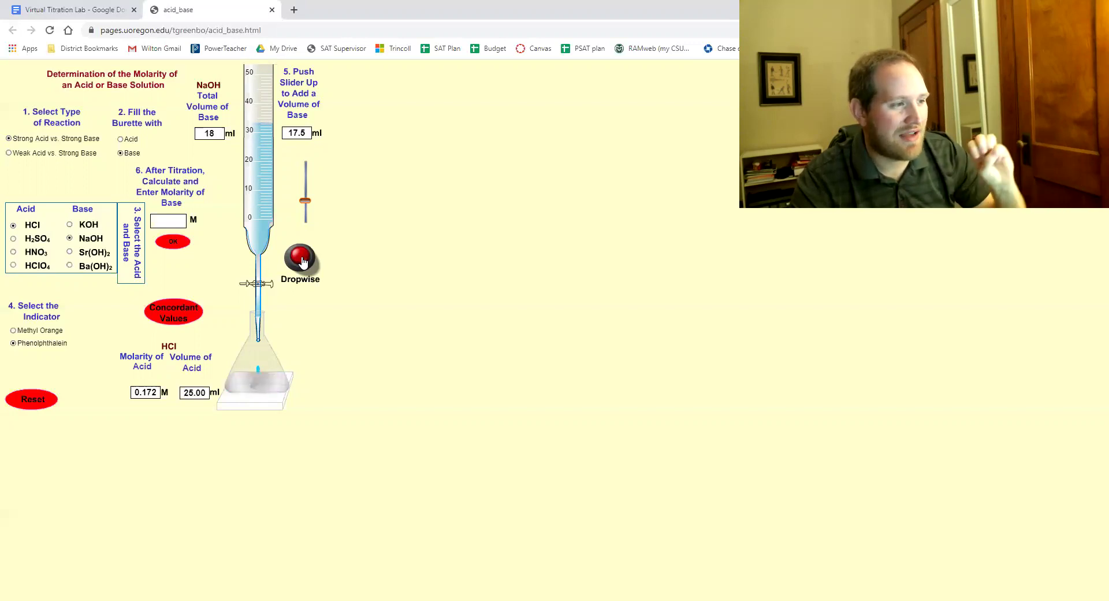
{"action": "left_click", "coordinate": [303, 261]}
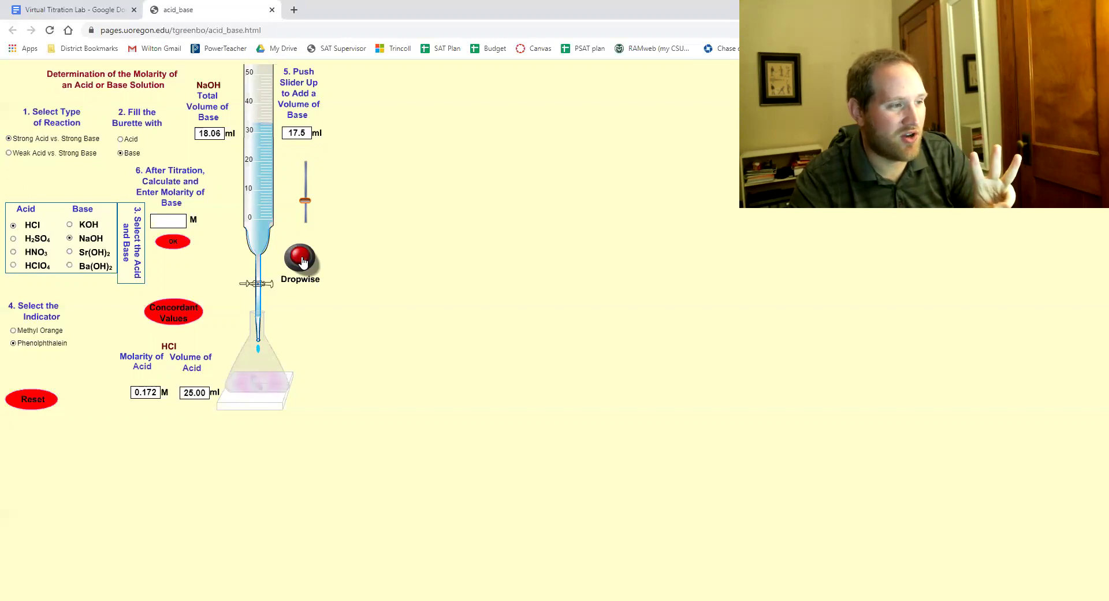
{"action": "left_click", "coordinate": [303, 261]}
{"action": "left_click", "coordinate": [302, 260]}
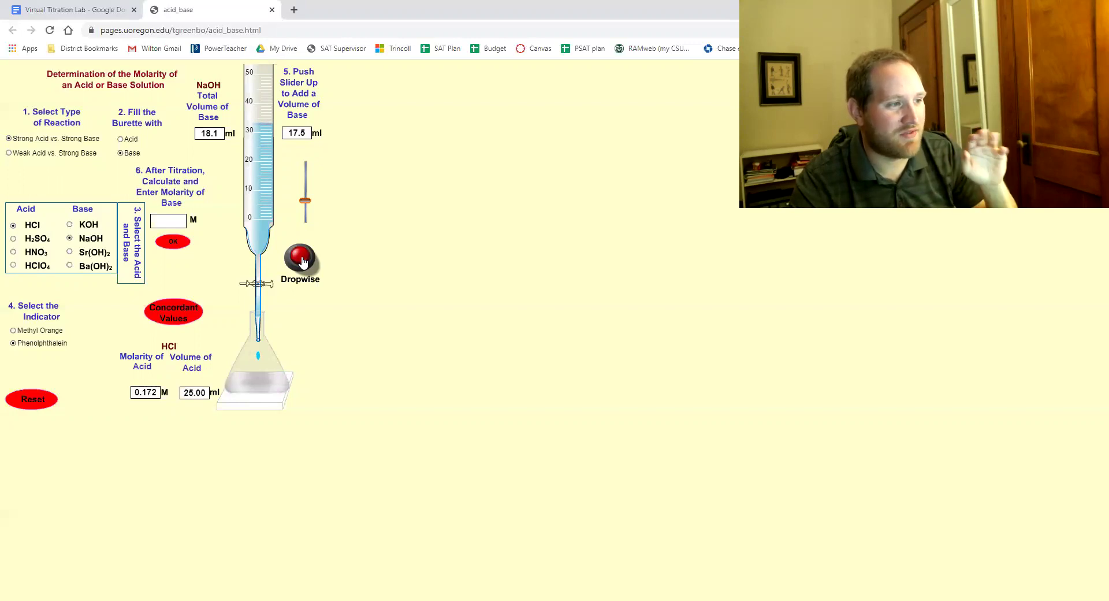
{"action": "left_click", "coordinate": [303, 261]}
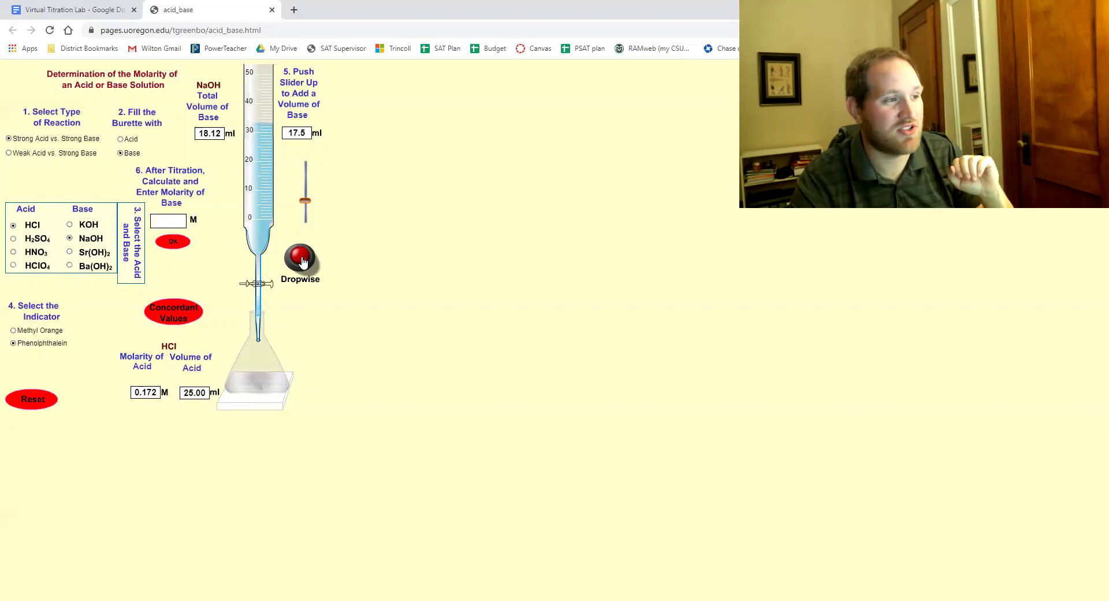
{"action": "left_click", "coordinate": [302, 261]}
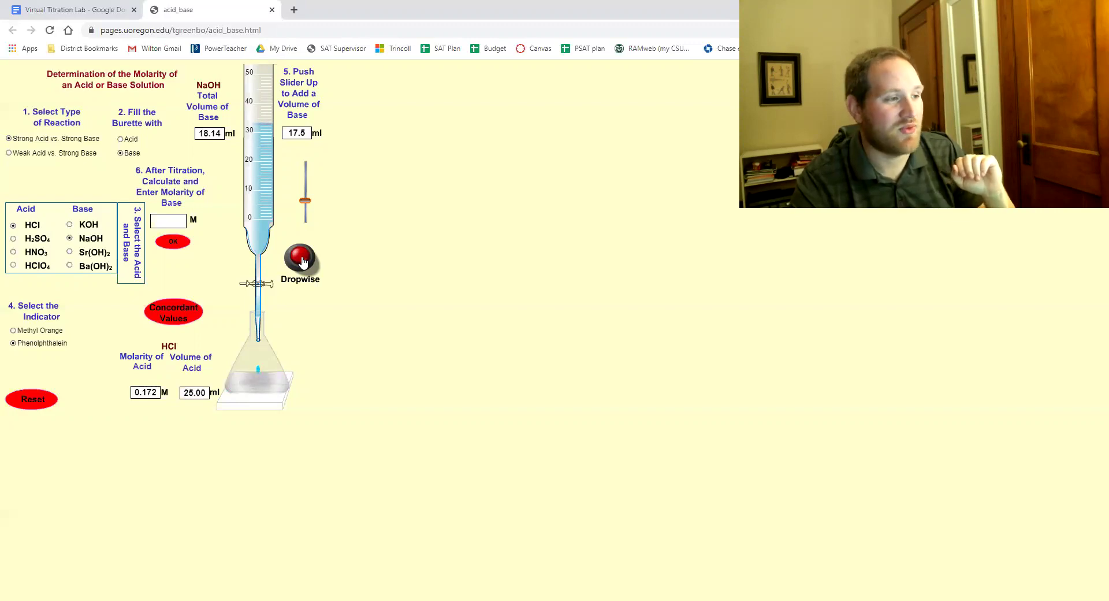
{"action": "left_click", "coordinate": [303, 261]}
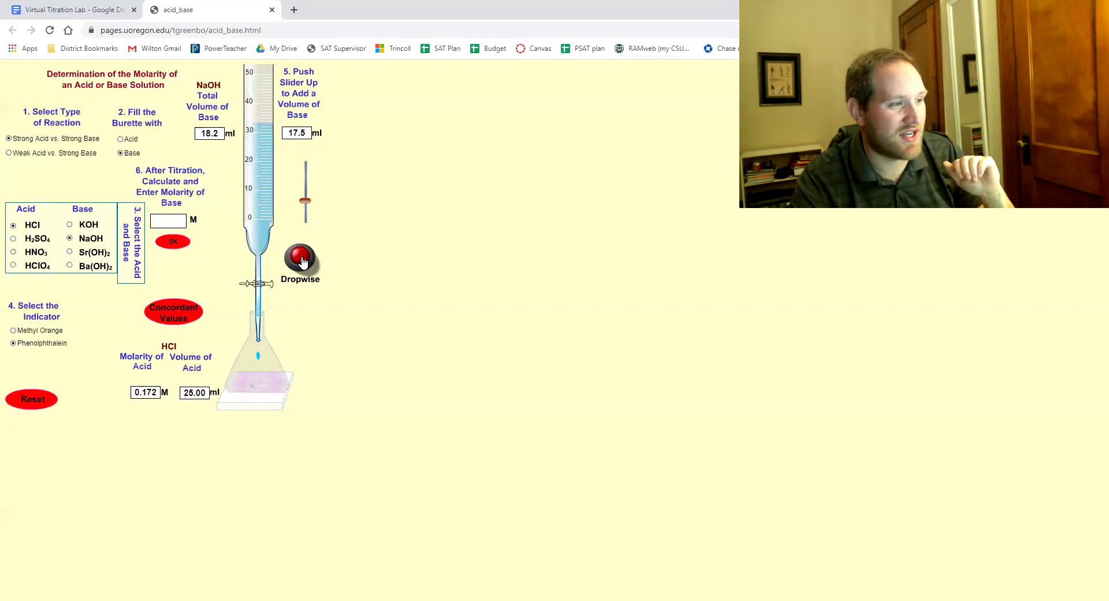
{"action": "left_click", "coordinate": [302, 261]}
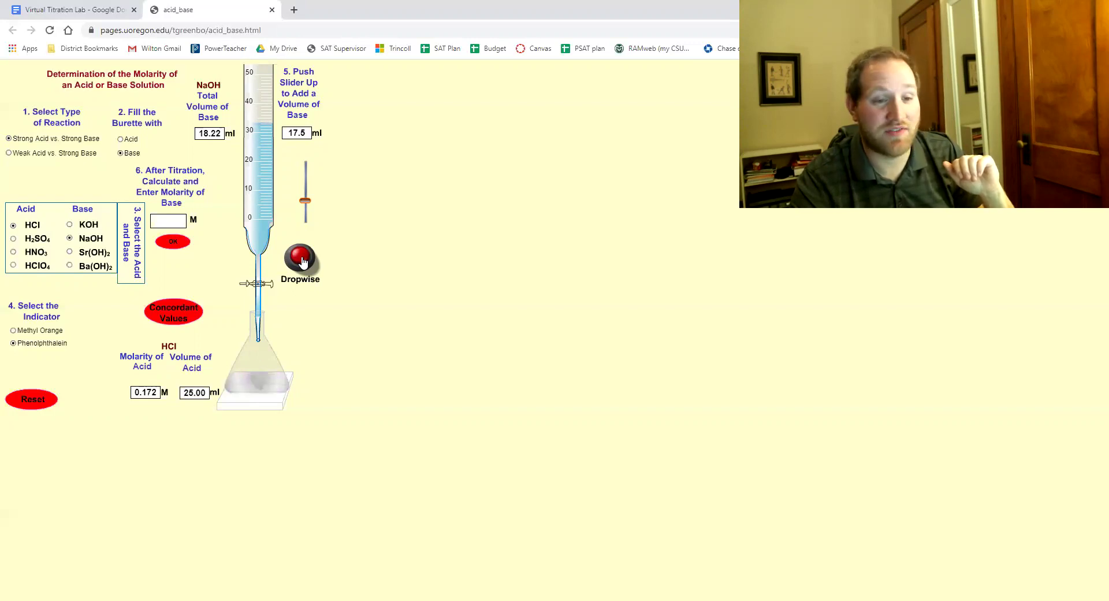
{"action": "left_click", "coordinate": [302, 261]}
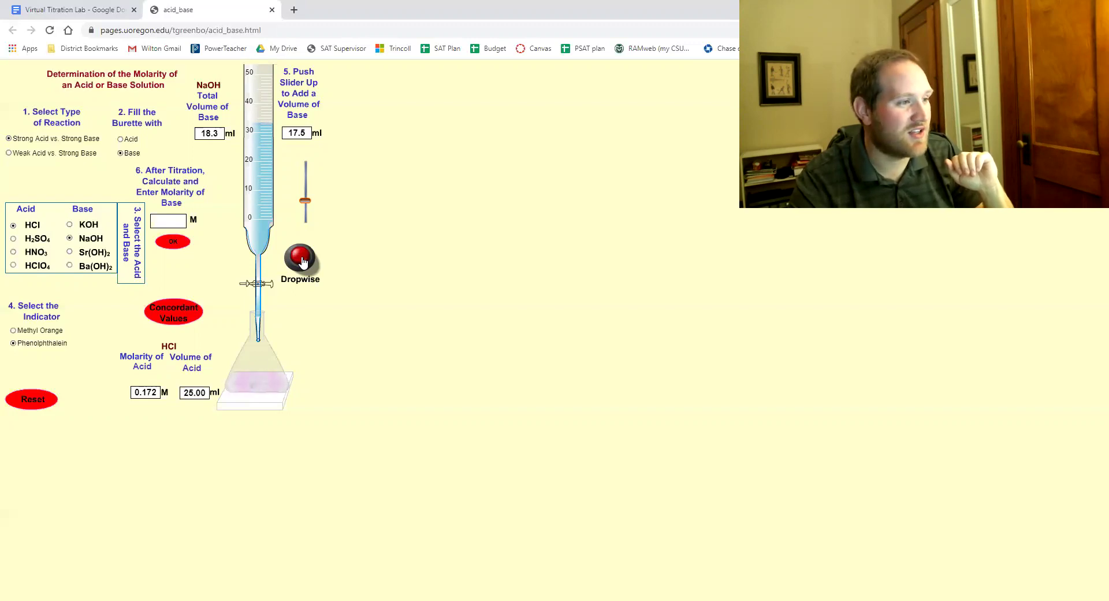
{"action": "left_click", "coordinate": [302, 261]}
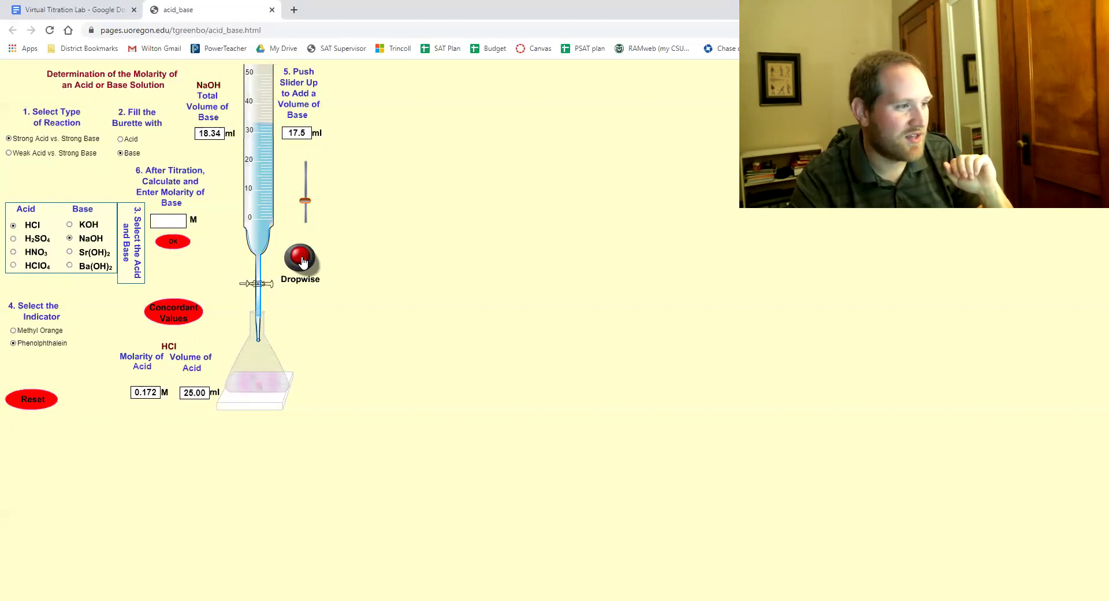
{"action": "left_click", "coordinate": [303, 261]}
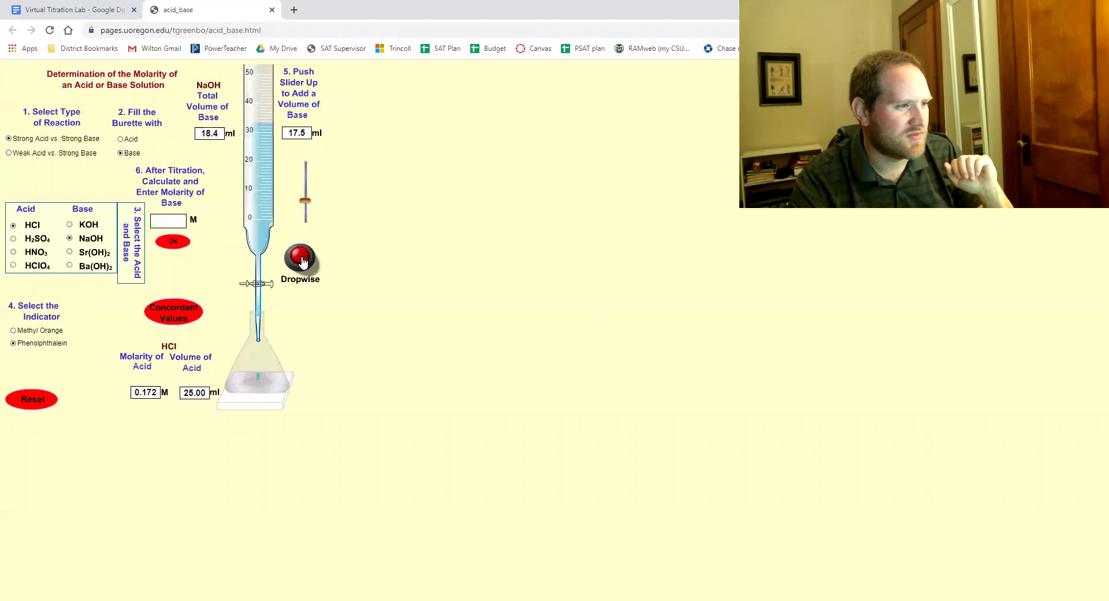
Add NaOH drop by drop until the HCl flask stays pink at 19.6 ml total
{"action": "left_click", "coordinate": [302, 261]}
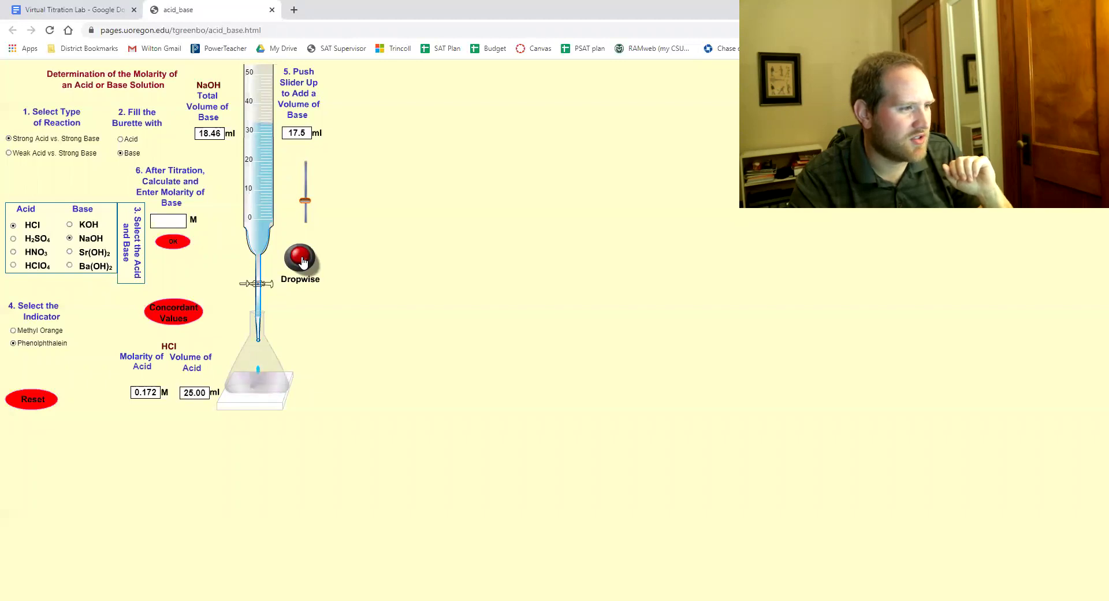
{"action": "left_click", "coordinate": [302, 260]}
{"action": "left_click", "coordinate": [303, 260]}
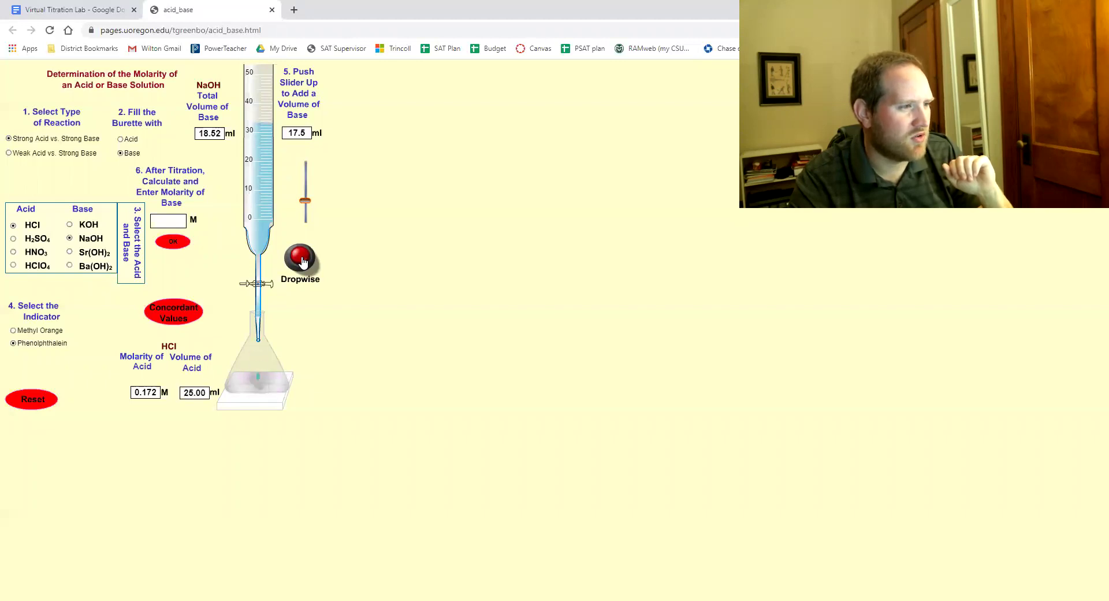
{"action": "left_click", "coordinate": [303, 261]}
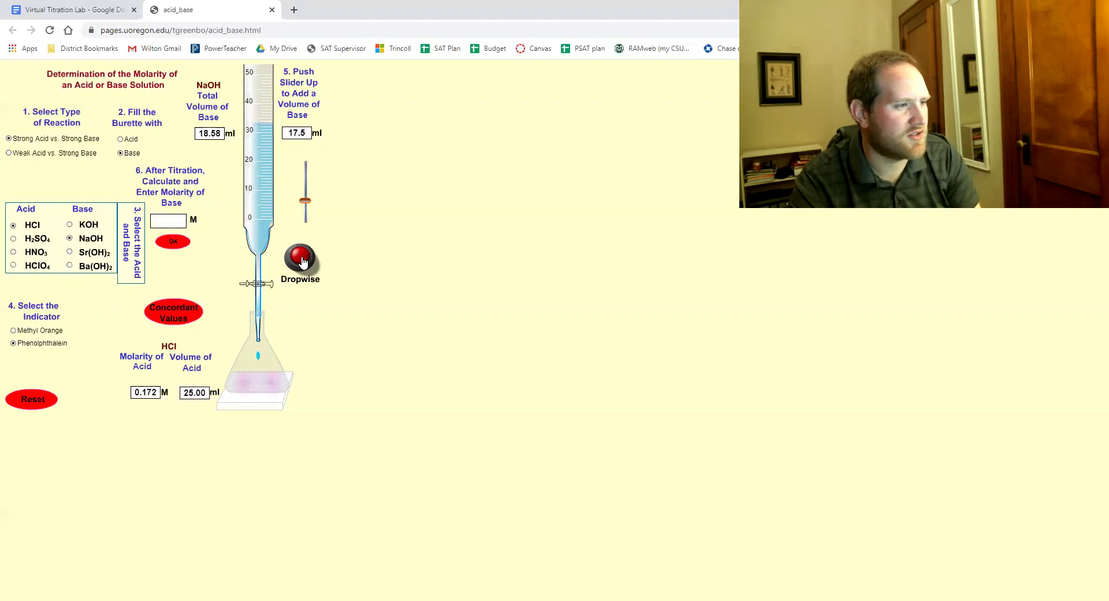
{"action": "left_click", "coordinate": [302, 260]}
{"action": "left_click", "coordinate": [302, 261]}
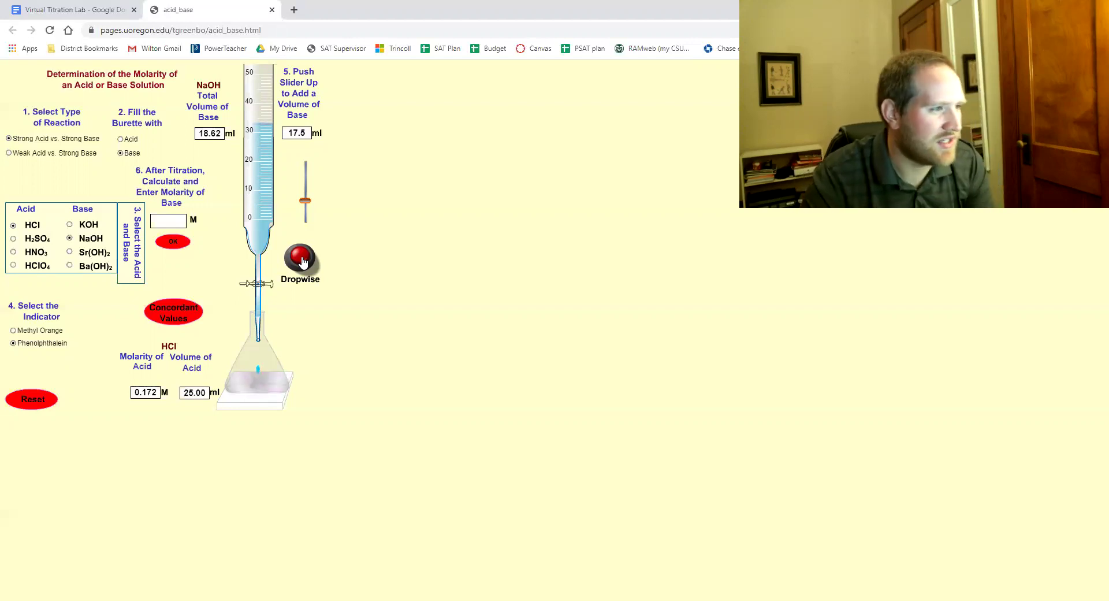
{"action": "left_click", "coordinate": [302, 261]}
{"action": "left_click", "coordinate": [302, 261]}
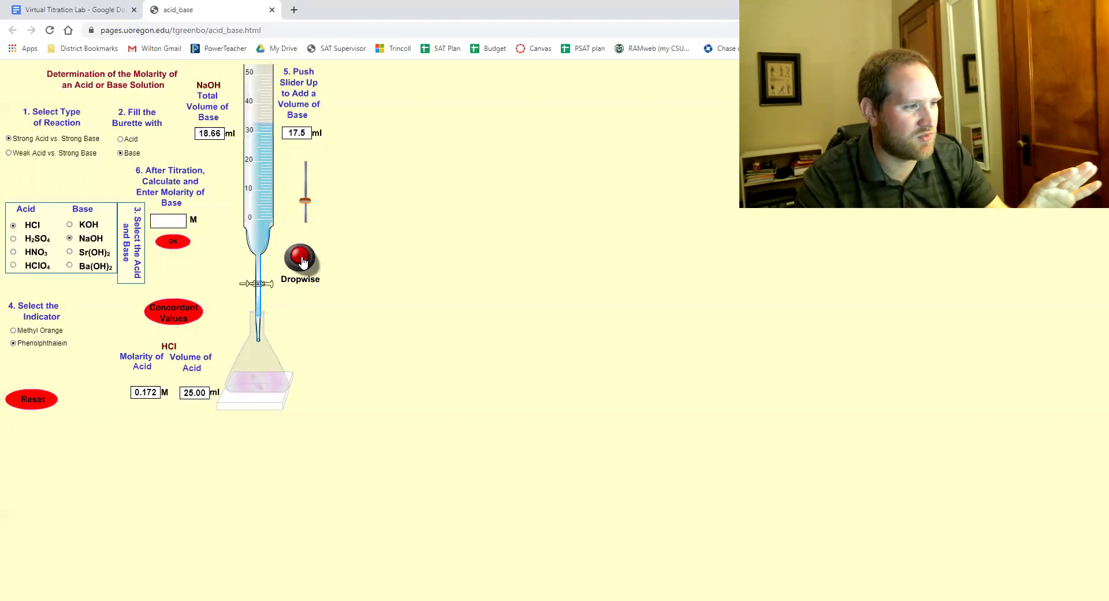
{"action": "left_click", "coordinate": [303, 261]}
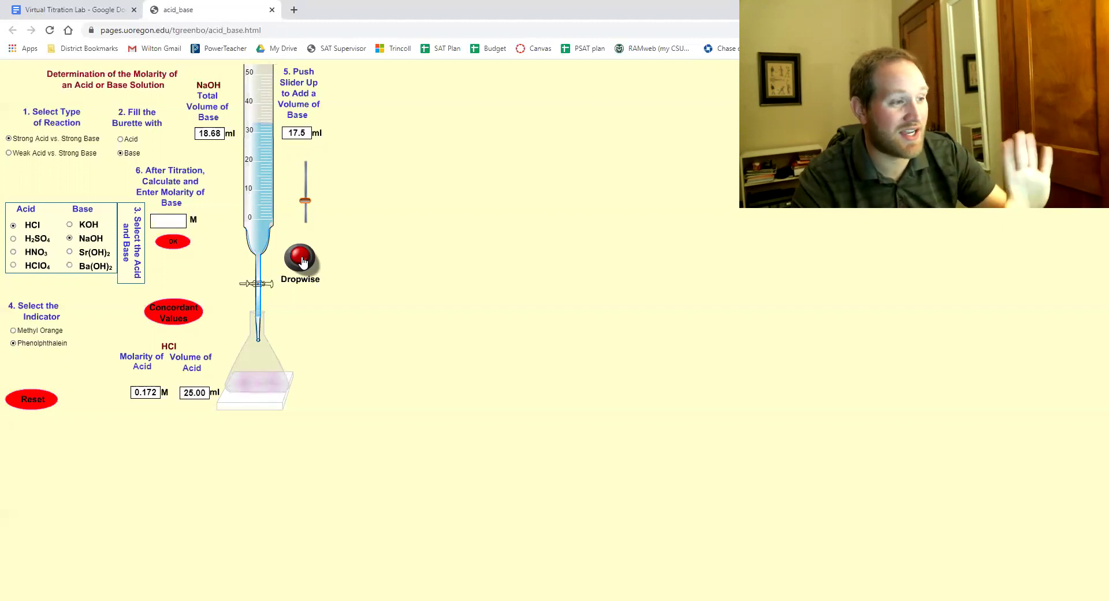
{"action": "left_click", "coordinate": [302, 261]}
{"action": "left_click", "coordinate": [303, 260]}
{"action": "left_click", "coordinate": [303, 260]}
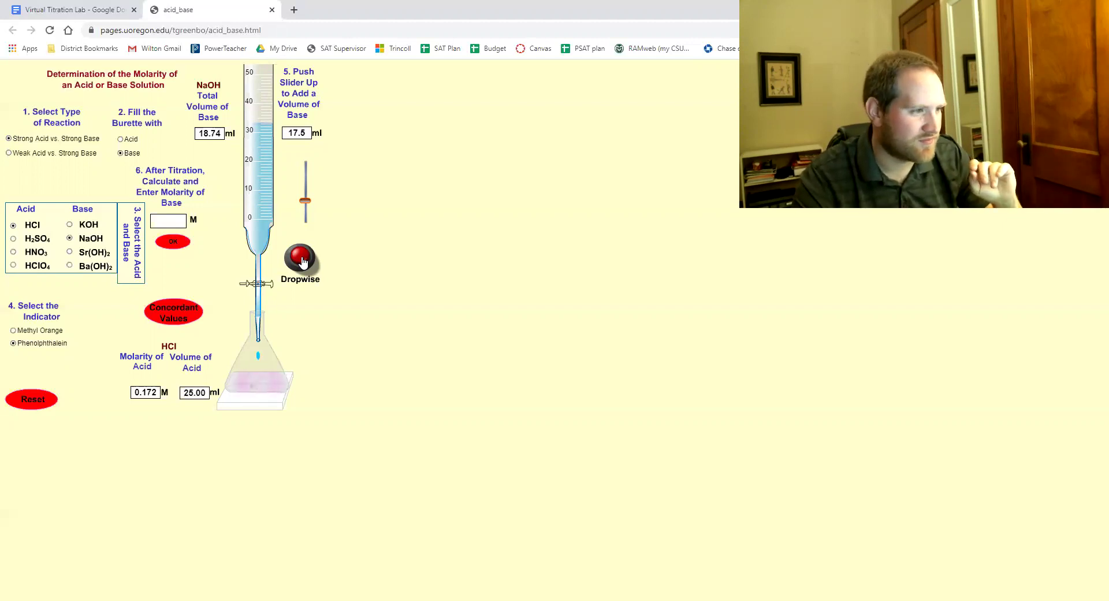
{"action": "left_click", "coordinate": [302, 260]}
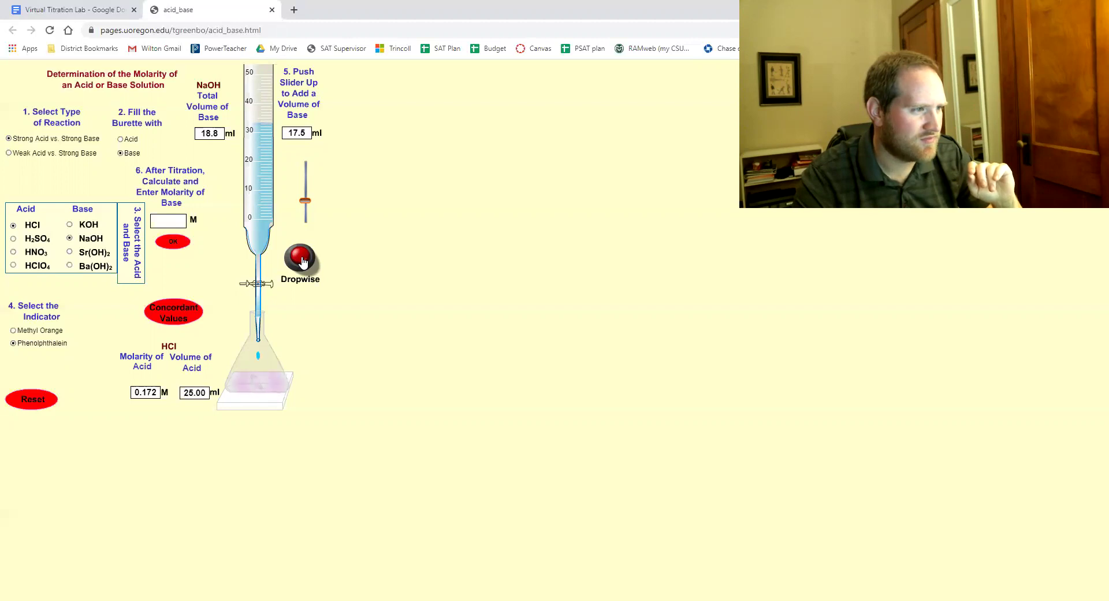
{"action": "left_click", "coordinate": [303, 261]}
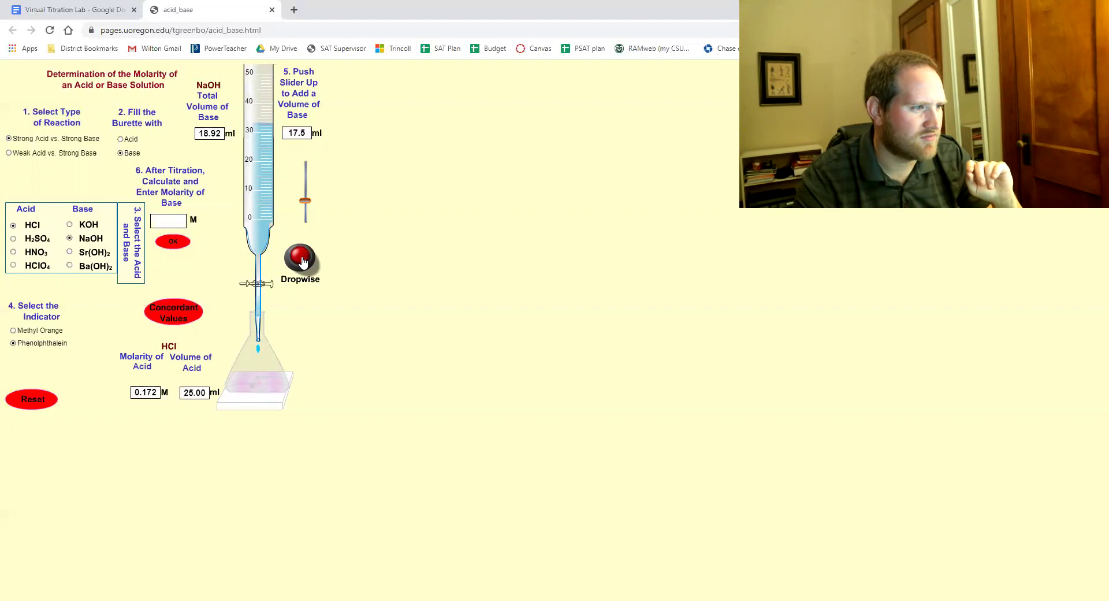
{"action": "left_click", "coordinate": [303, 260]}
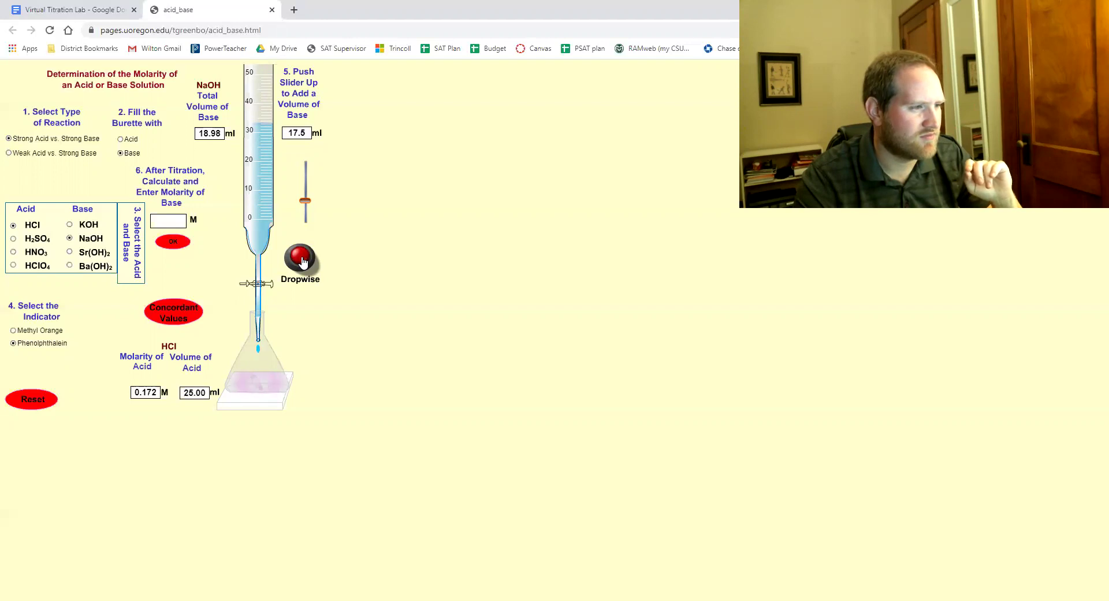
{"action": "left_click", "coordinate": [302, 261]}
{"action": "left_click", "coordinate": [302, 261]}
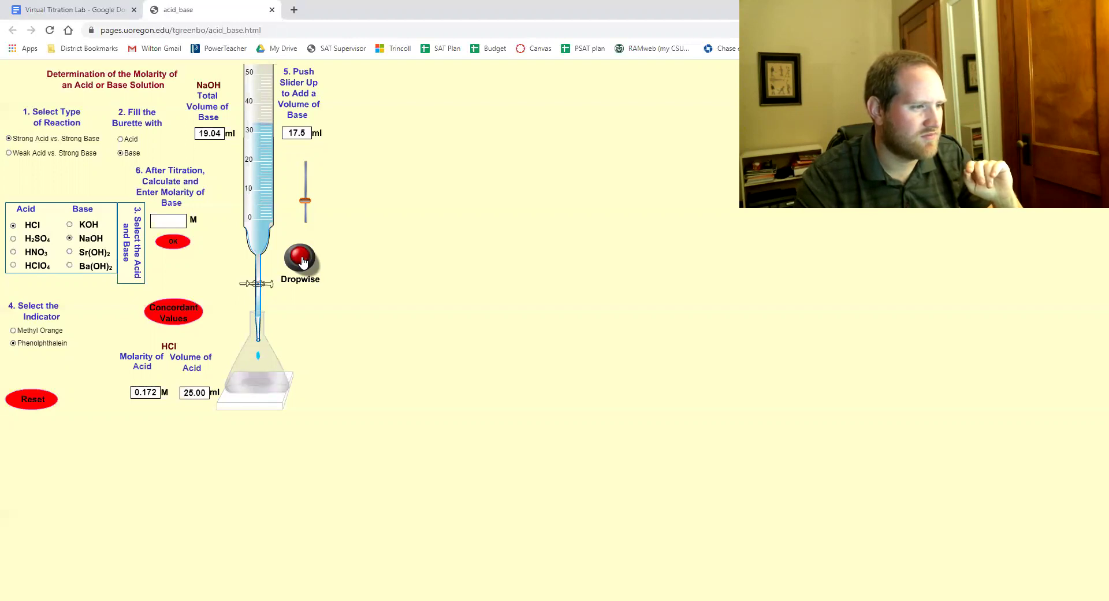
{"action": "left_click", "coordinate": [303, 260]}
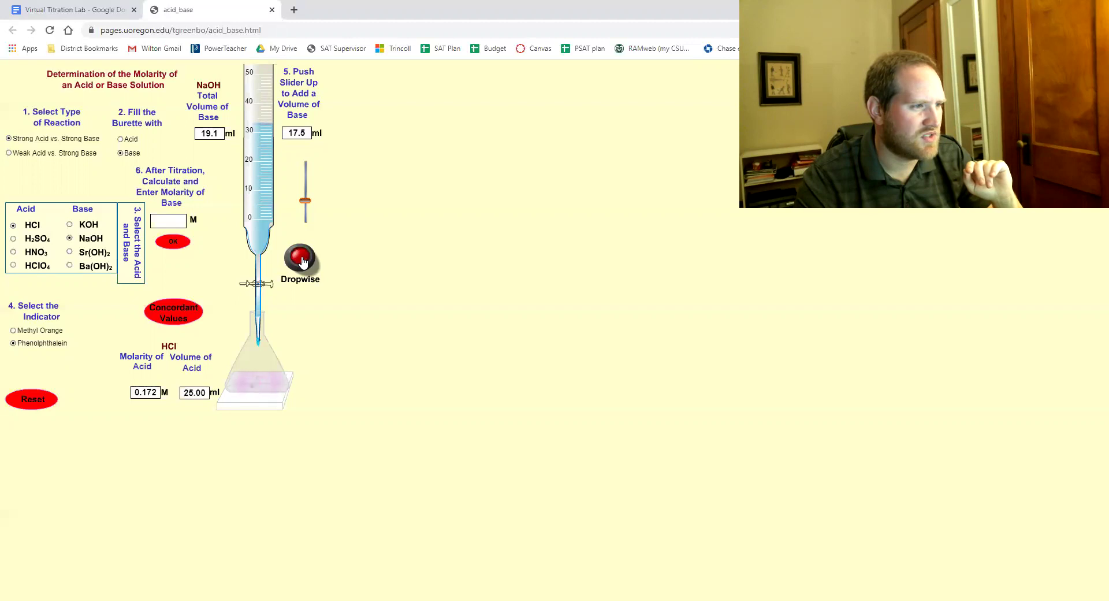
{"action": "left_click", "coordinate": [302, 261]}
{"action": "left_click", "coordinate": [303, 260]}
{"action": "left_click", "coordinate": [303, 261]}
{"action": "left_click", "coordinate": [302, 260]}
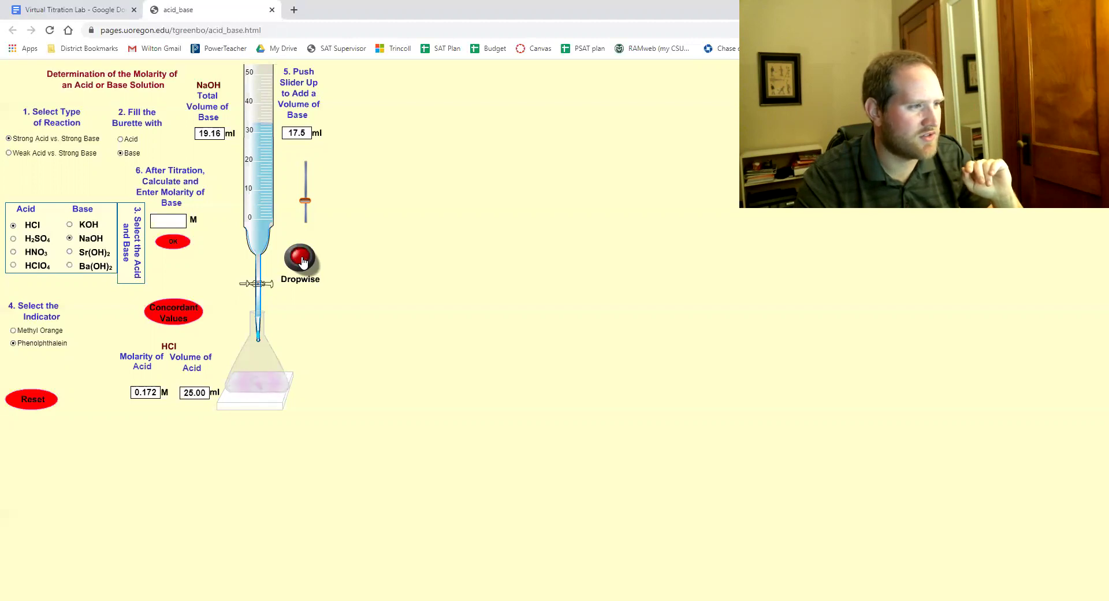
{"action": "left_click", "coordinate": [303, 260]}
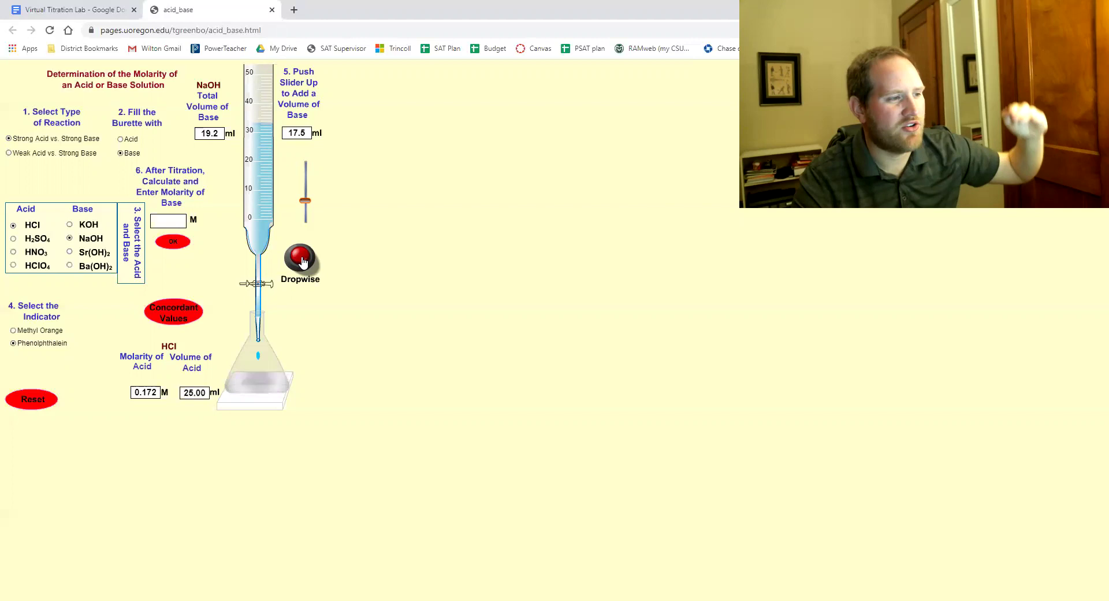
{"action": "left_click", "coordinate": [303, 260]}
{"action": "left_click", "coordinate": [303, 260]}
{"action": "left_click", "coordinate": [302, 261]}
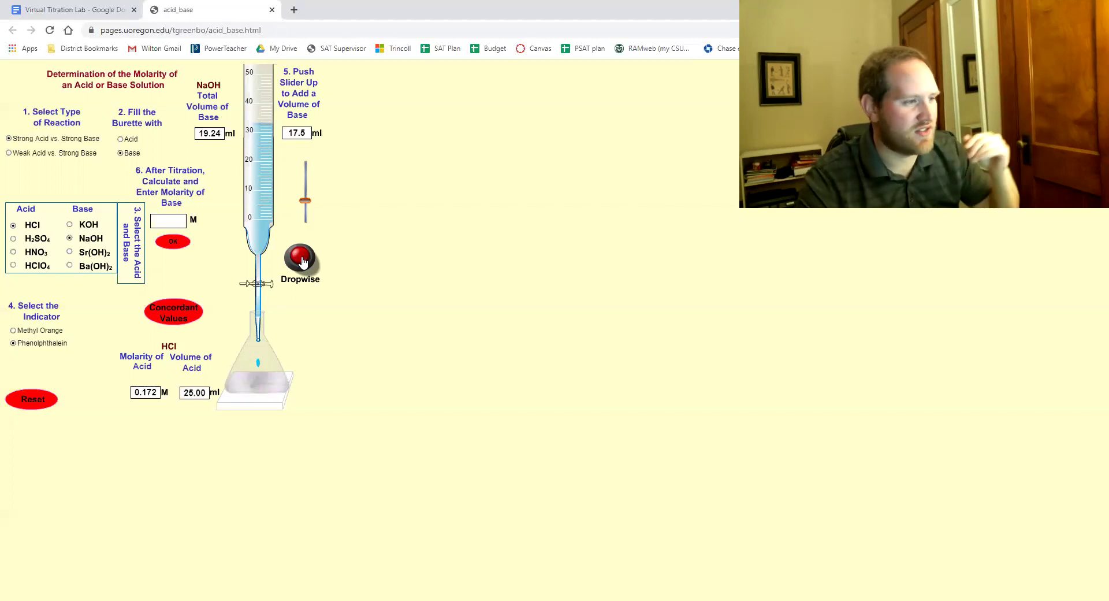
{"action": "left_click", "coordinate": [303, 261]}
{"action": "left_click", "coordinate": [303, 260]}
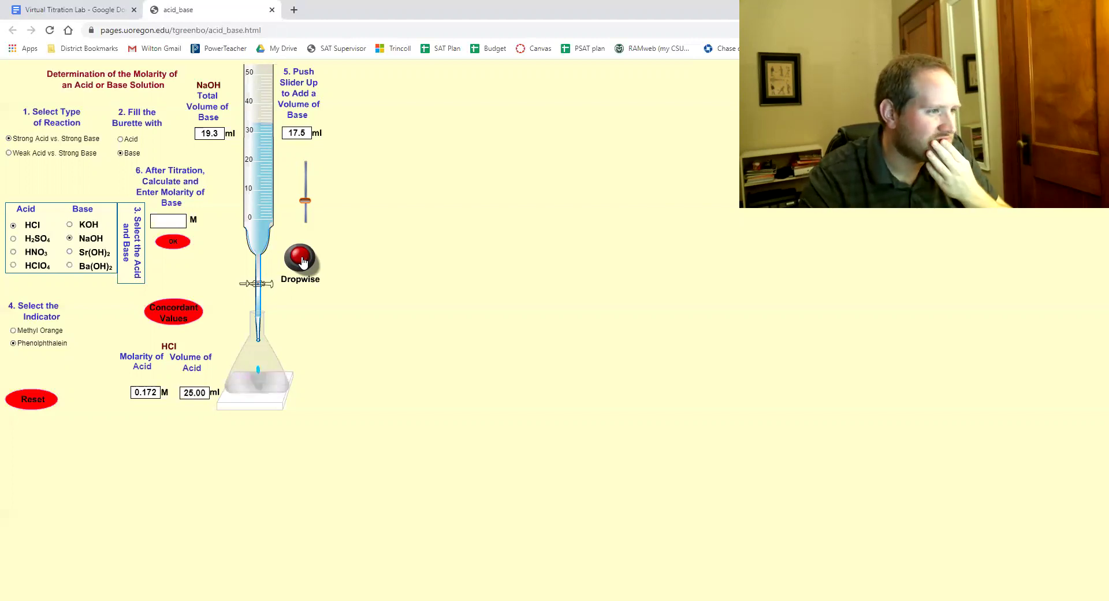
{"action": "left_click", "coordinate": [302, 261]}
{"action": "left_click", "coordinate": [303, 260]}
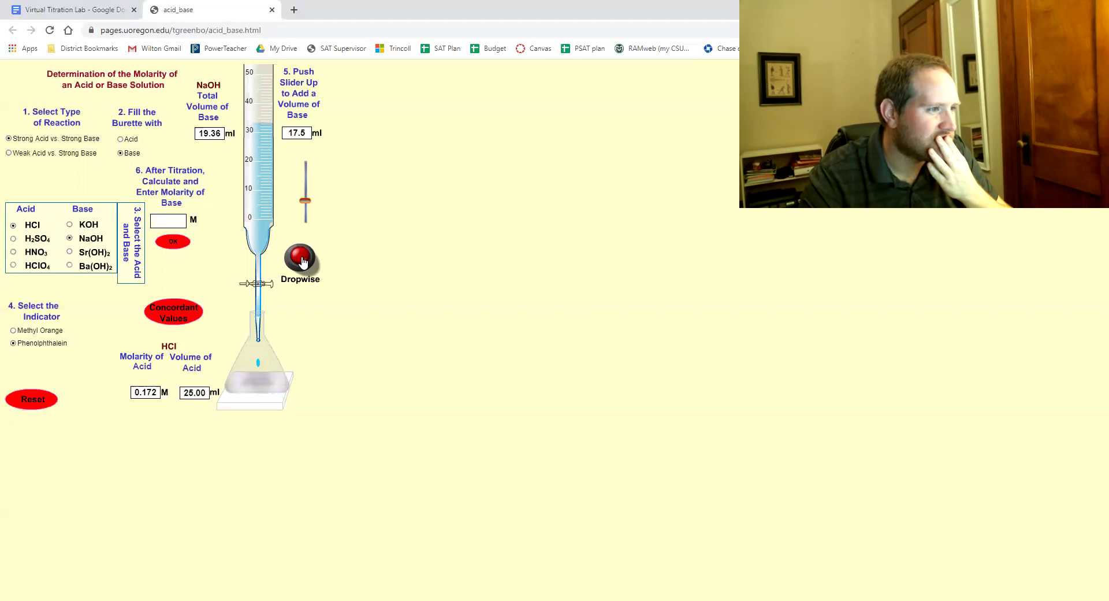
{"action": "left_click", "coordinate": [303, 261]}
{"action": "left_click", "coordinate": [303, 261]}
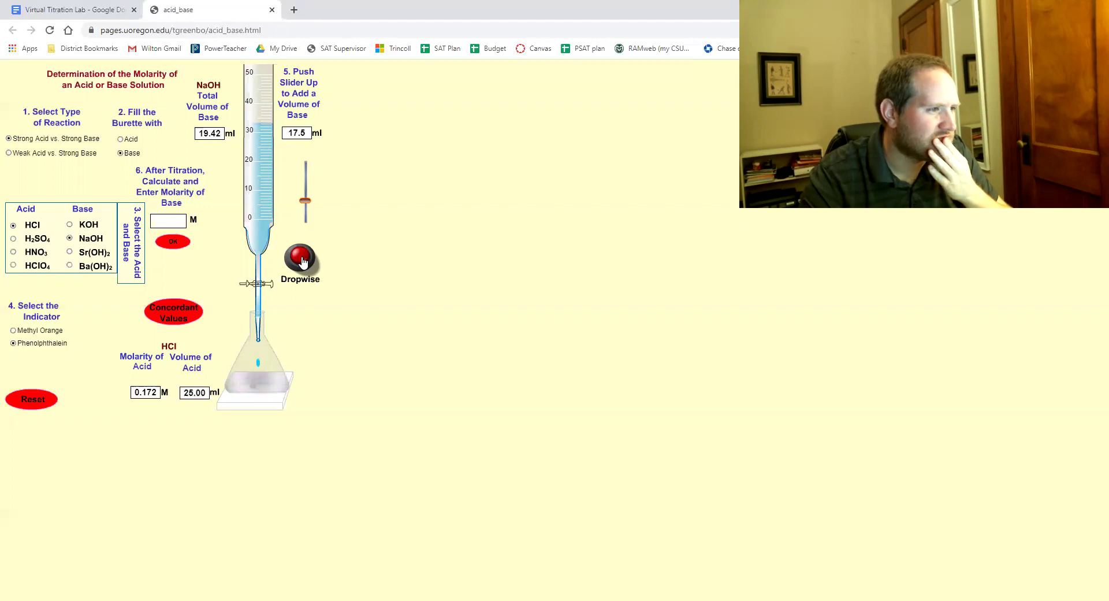
{"action": "left_click", "coordinate": [302, 261]}
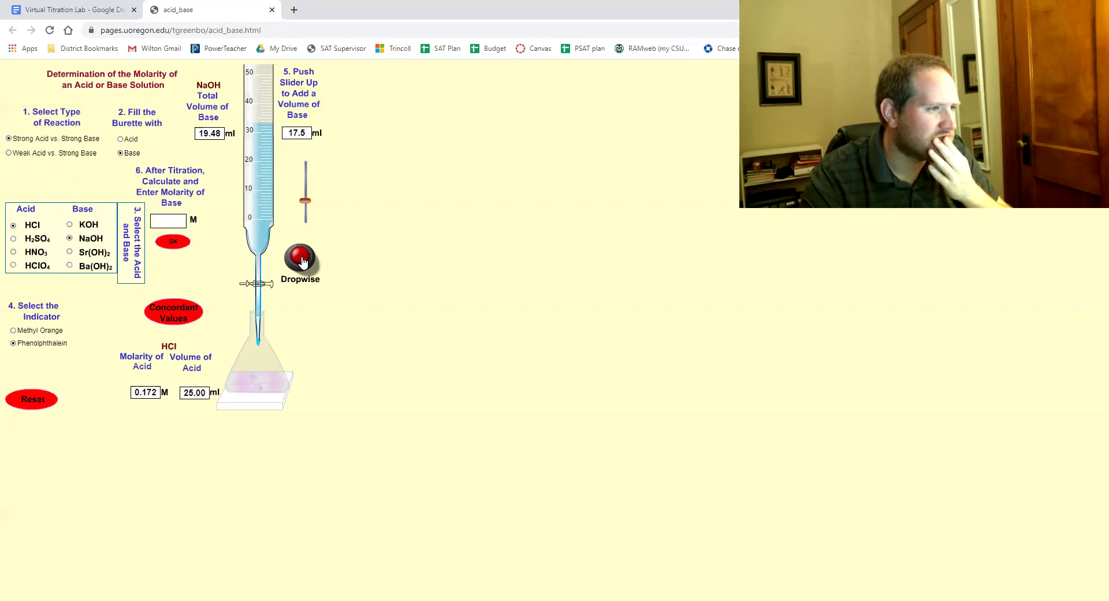
{"action": "left_click", "coordinate": [302, 261]}
{"action": "left_click", "coordinate": [303, 260]}
{"action": "left_click", "coordinate": [303, 261]}
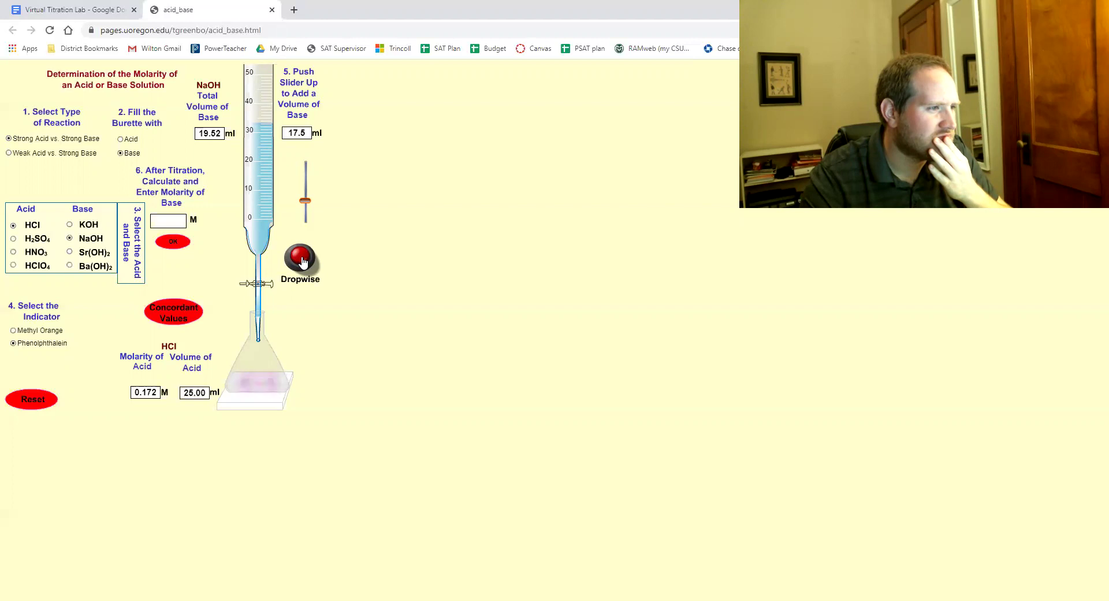
{"action": "left_click", "coordinate": [303, 260]}
{"action": "left_click", "coordinate": [303, 261]}
{"action": "left_click", "coordinate": [303, 261]}
{"action": "left_click", "coordinate": [302, 261]}
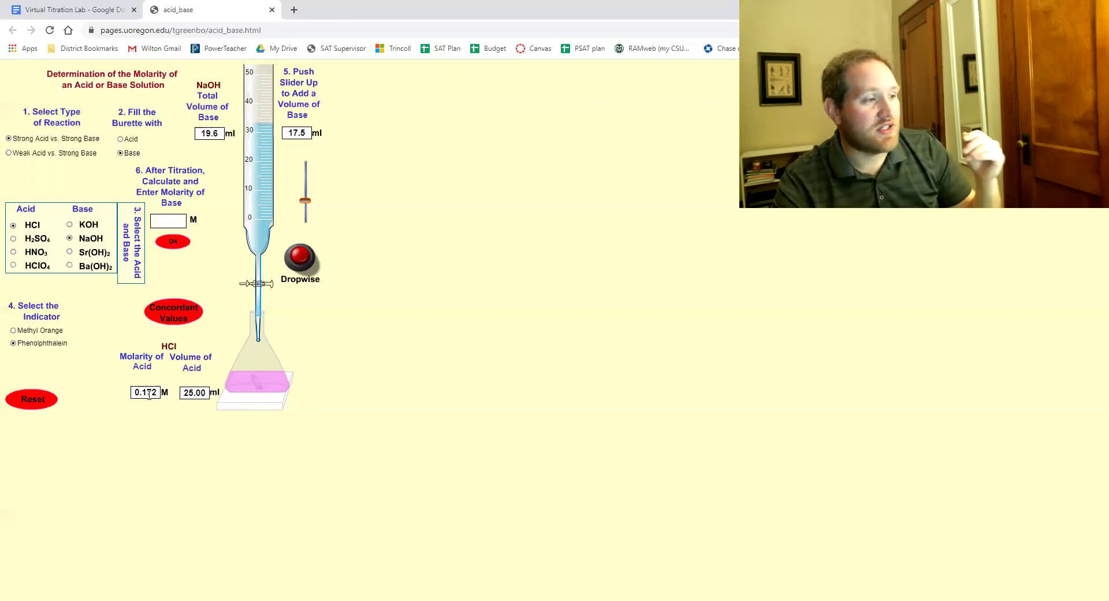
{"action": "double_click", "coordinate": [145, 394]}
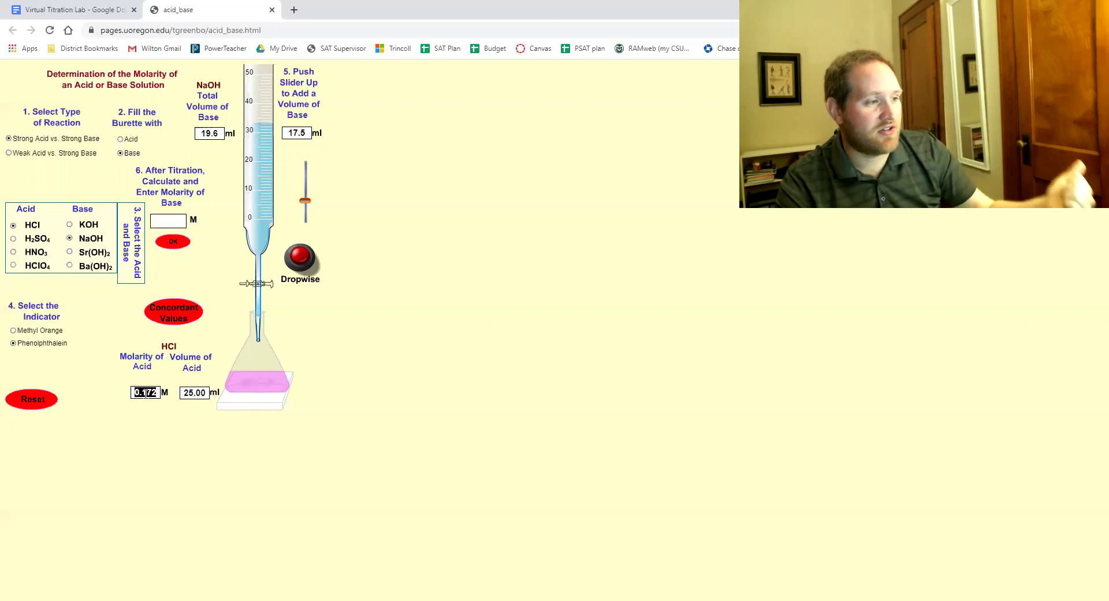
{"action": "double_click", "coordinate": [196, 392]}
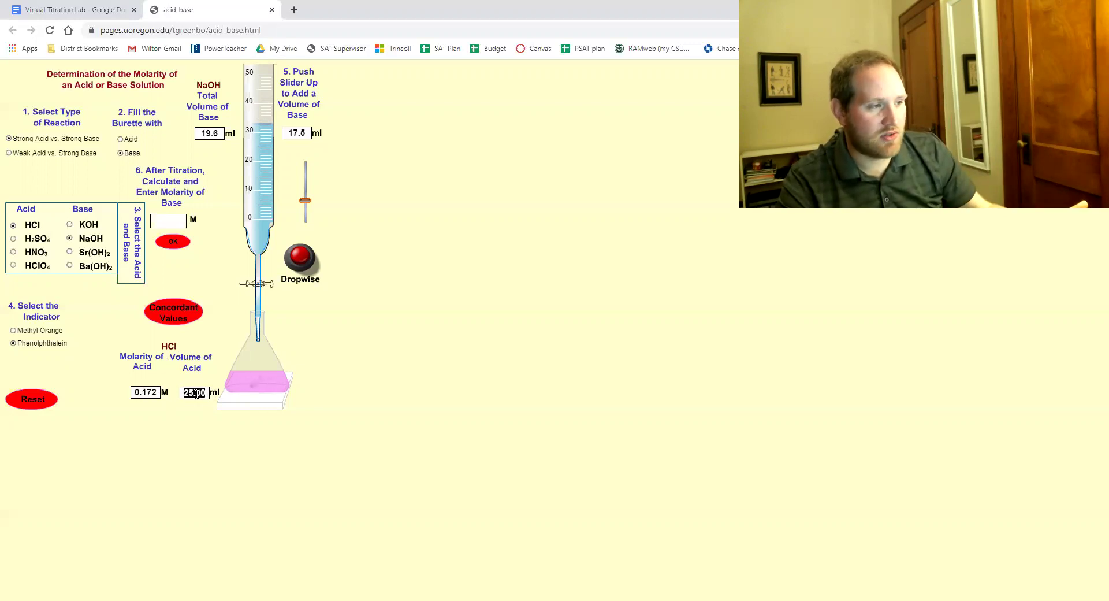
{"action": "double_click", "coordinate": [208, 131]}
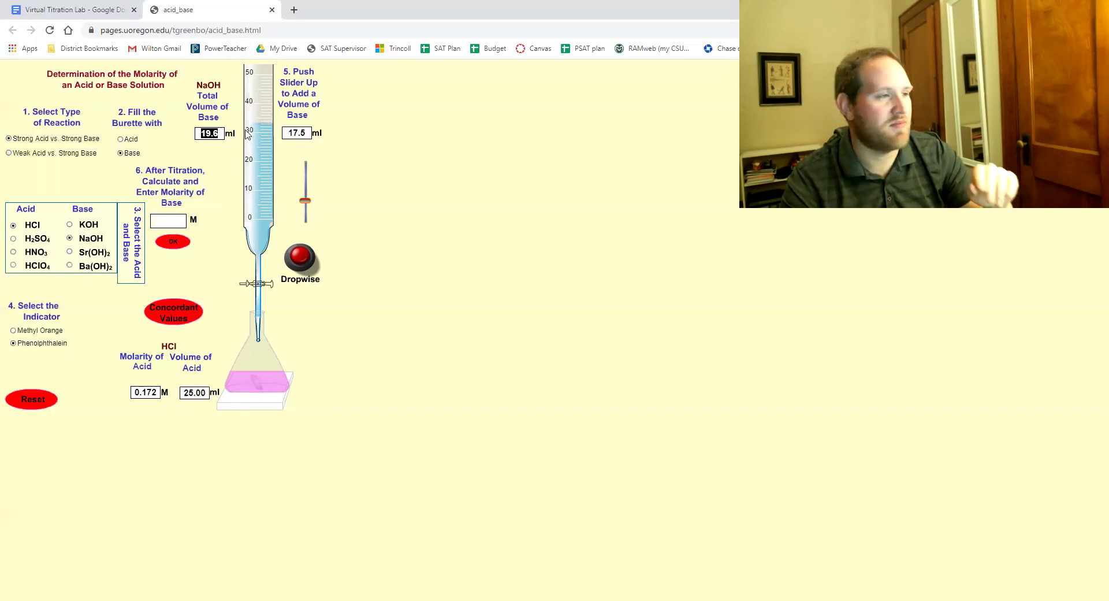
{"action": "left_click", "coordinate": [210, 132]}
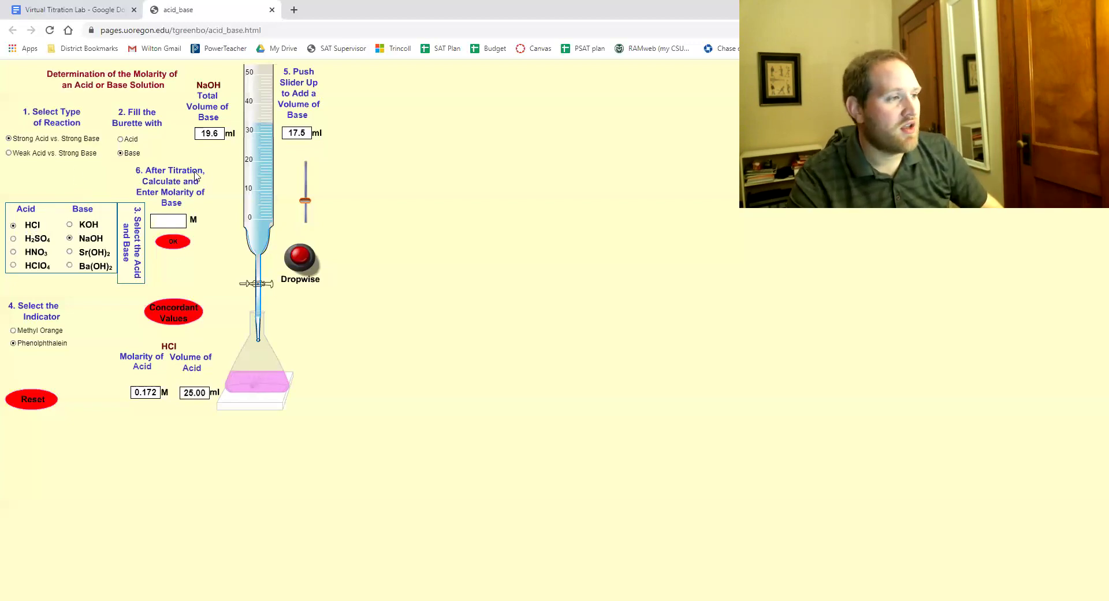
Check .219 (Correct) and then .252 (Incorrect) as the NaOH molarity answer
{"action": "left_click", "coordinate": [178, 223]}
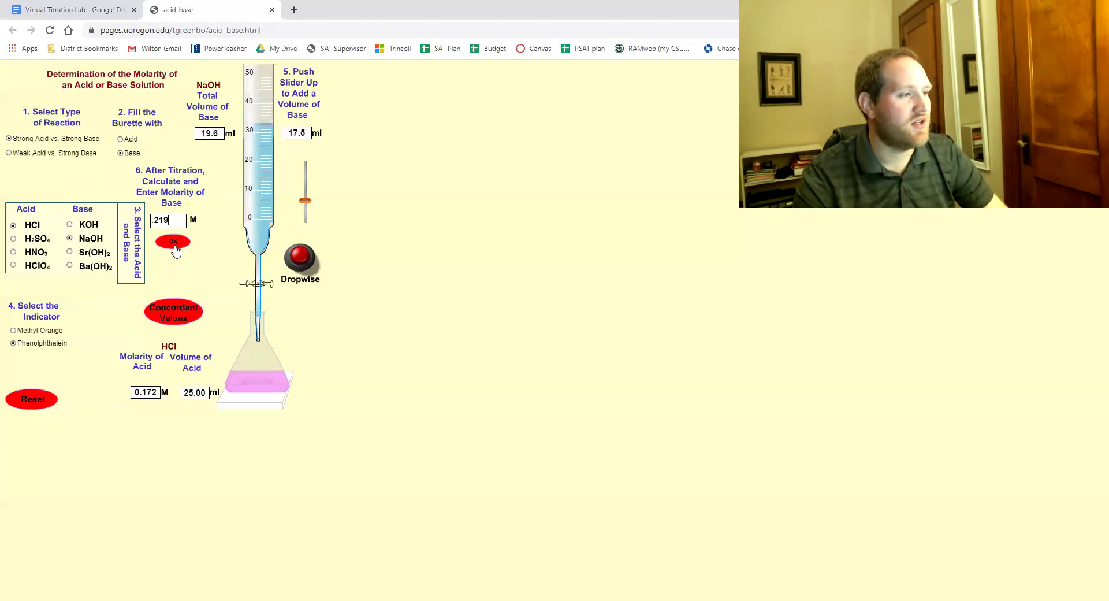
{"action": "left_click", "coordinate": [175, 245]}
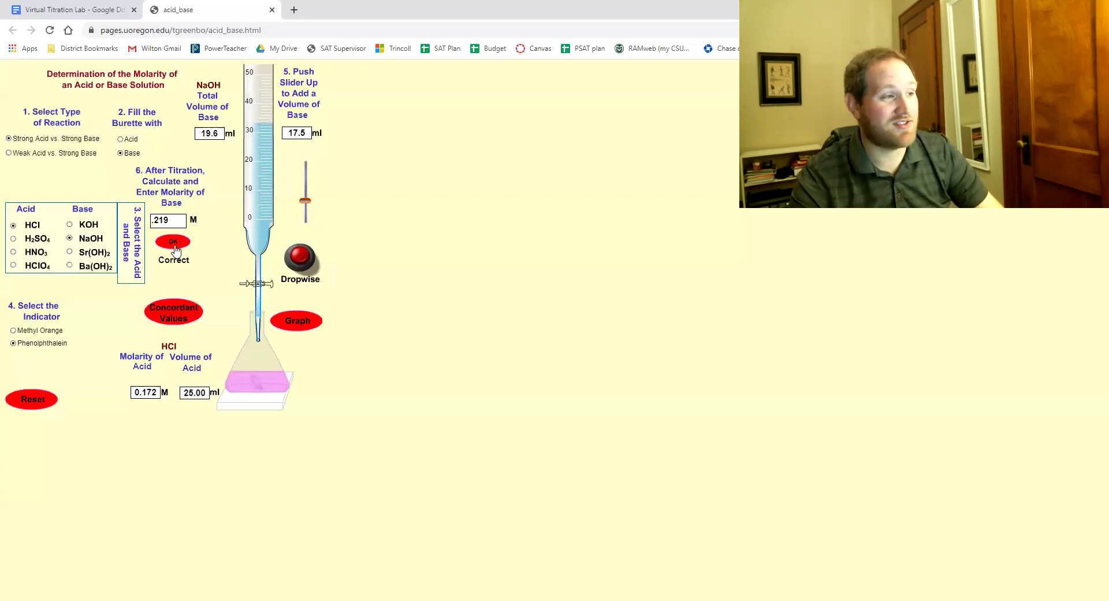
{"action": "double_click", "coordinate": [169, 220]}
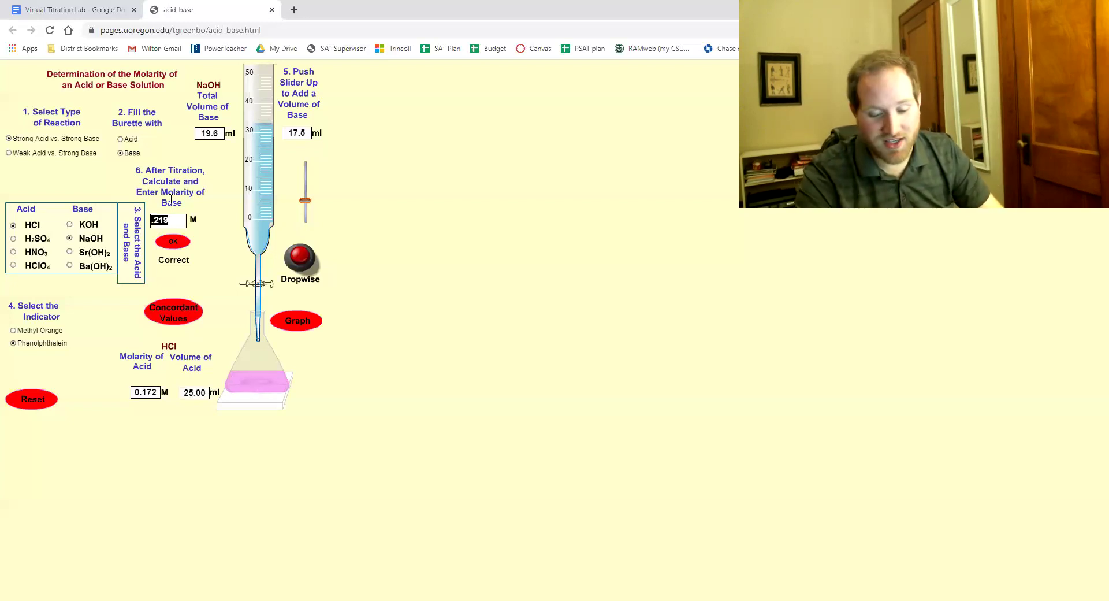
{"action": "type", "text": "."}
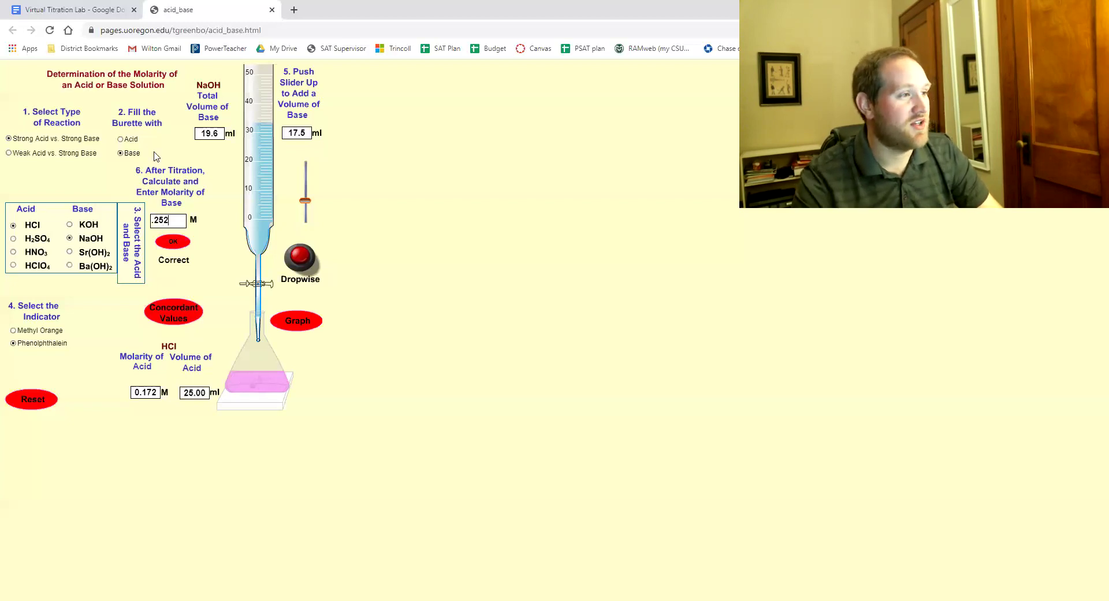
{"action": "left_click", "coordinate": [175, 246]}
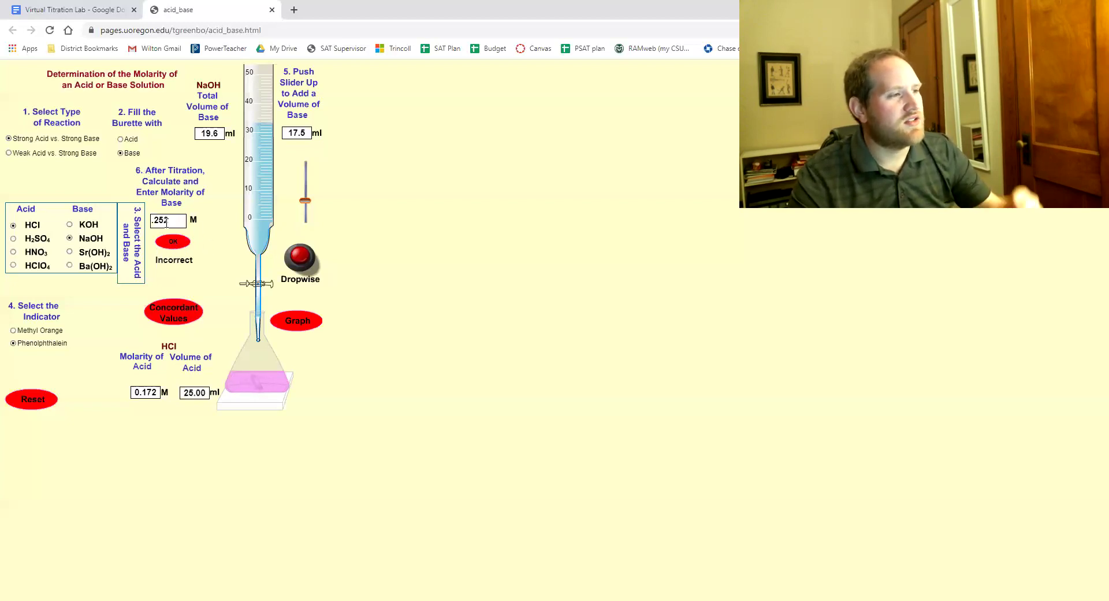
Try .209 as the molarity (Incorrect), then re-enter .219 and confirm it is accepted
{"action": "left_click", "coordinate": [174, 223]}
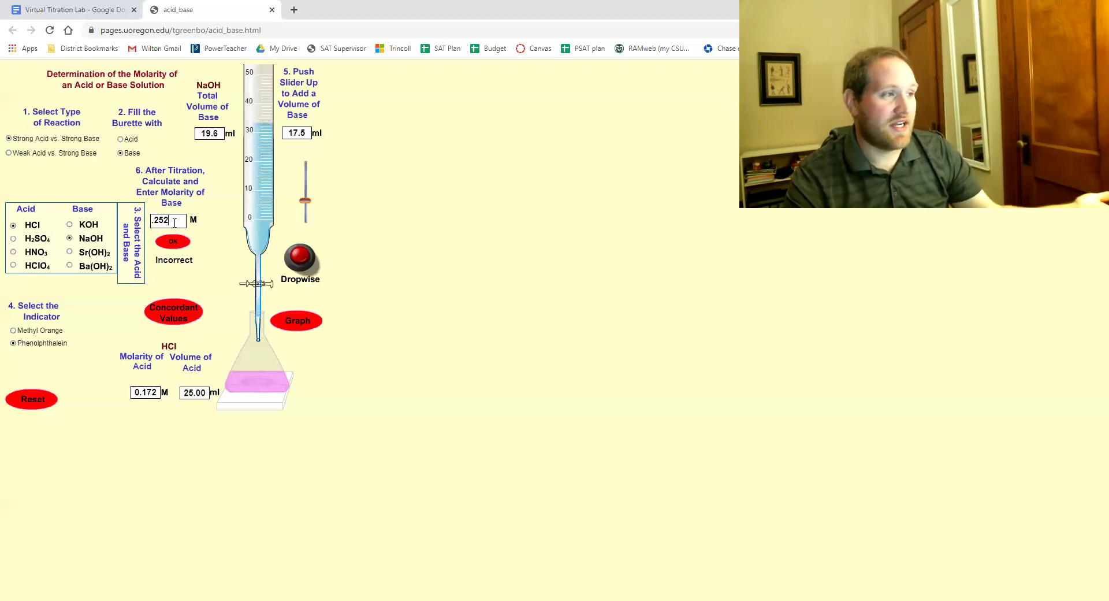
{"action": "double_click", "coordinate": [175, 223]}
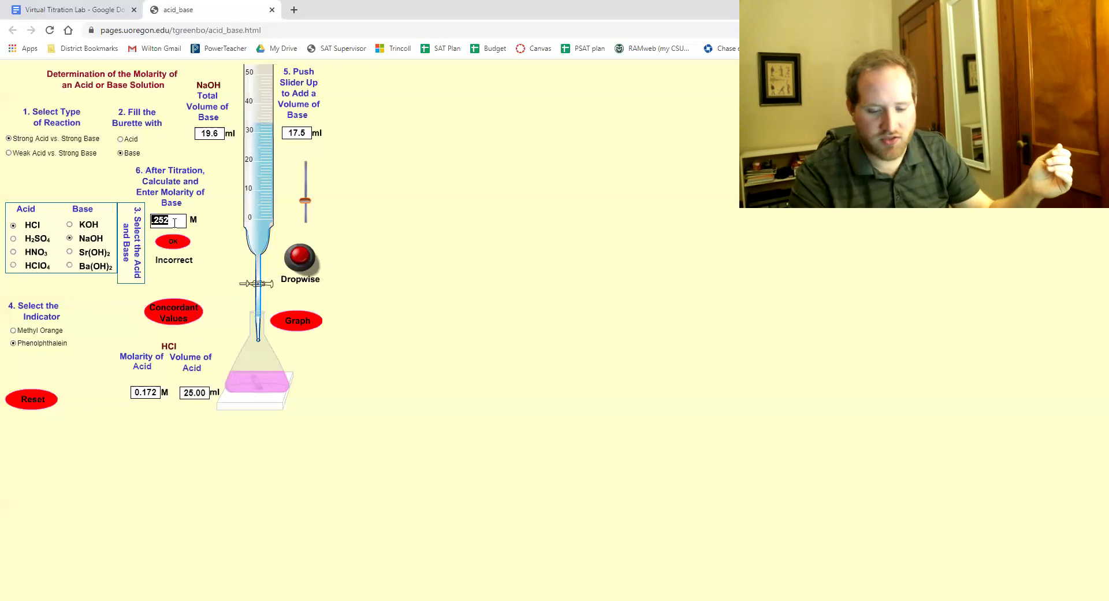
{"action": "type", "text": "."}
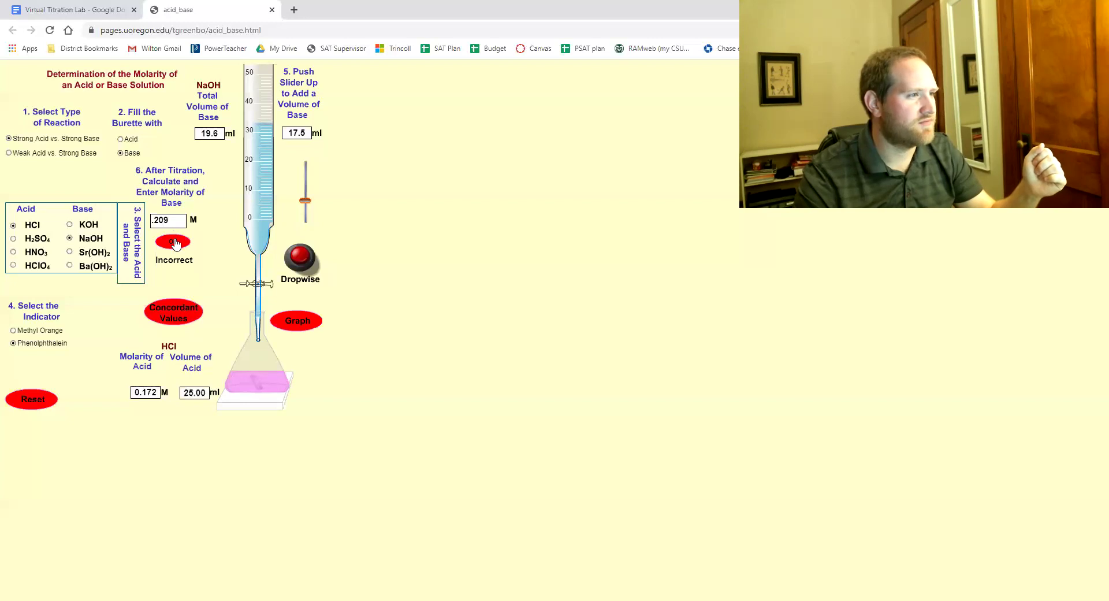
{"action": "double_click", "coordinate": [177, 224]}
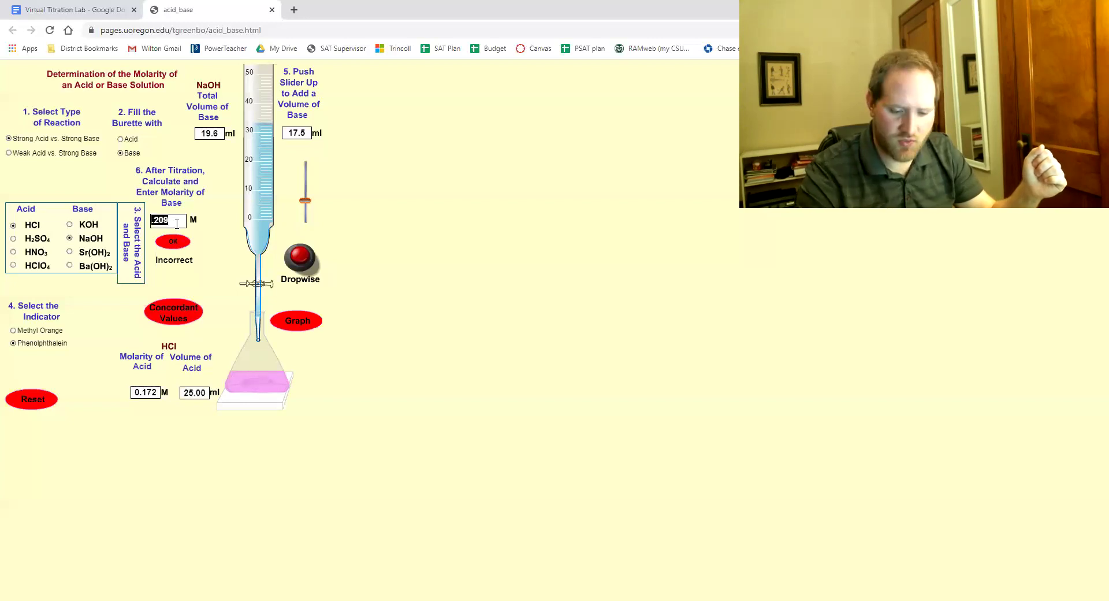
{"action": "type", "text": ".2"}
{"action": "left_click", "coordinate": [173, 241]}
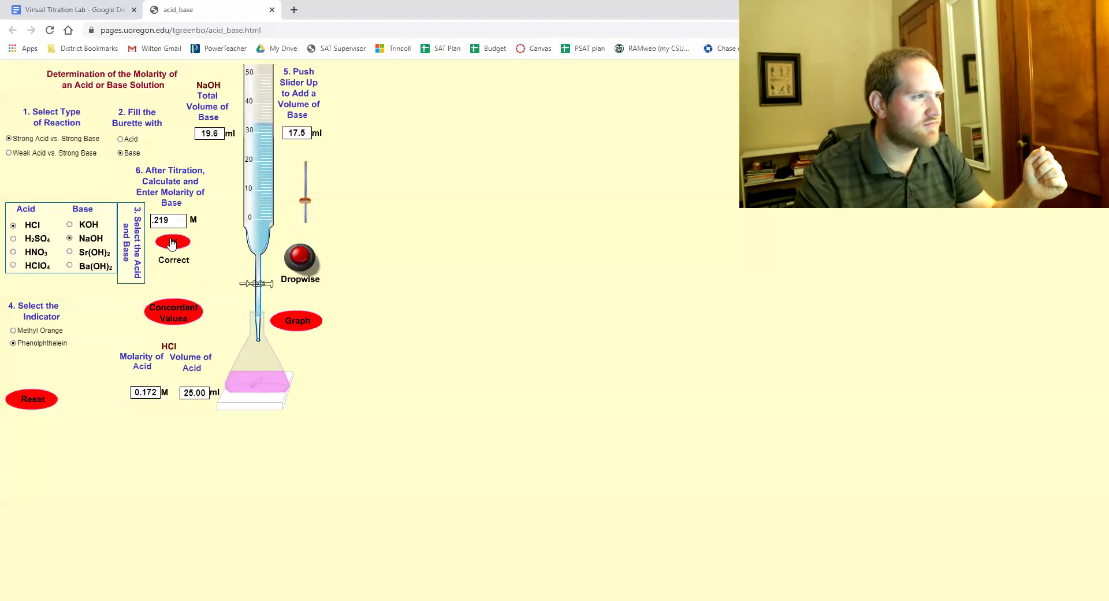
Test .22 and .23 as the molarity; .23 is rejected, then re-enter .22 as Correct
{"action": "double_click", "coordinate": [173, 220]}
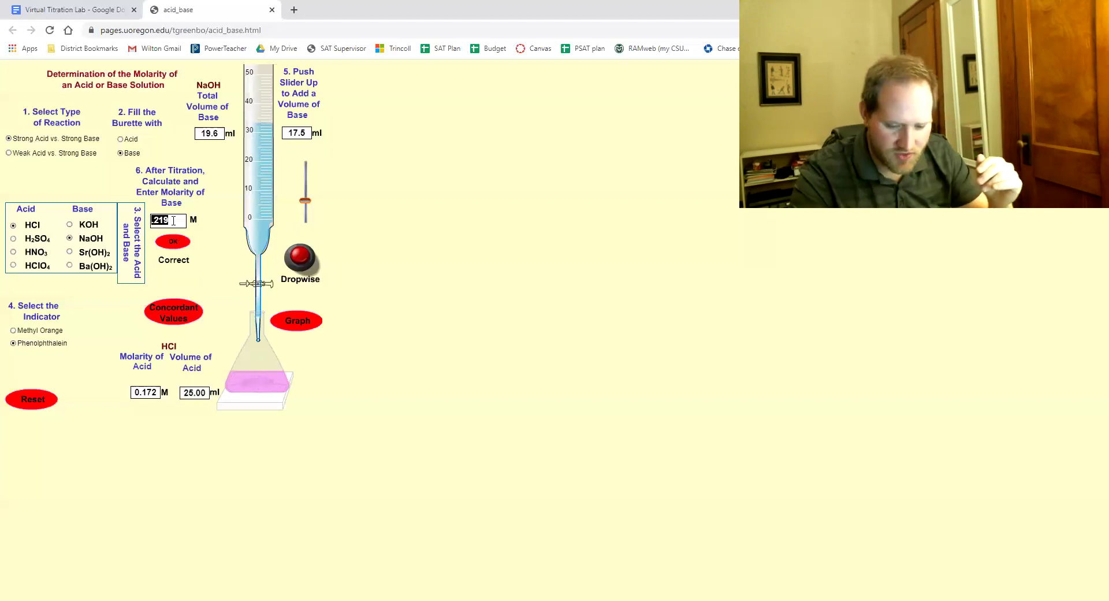
{"action": "type", "text": "."}
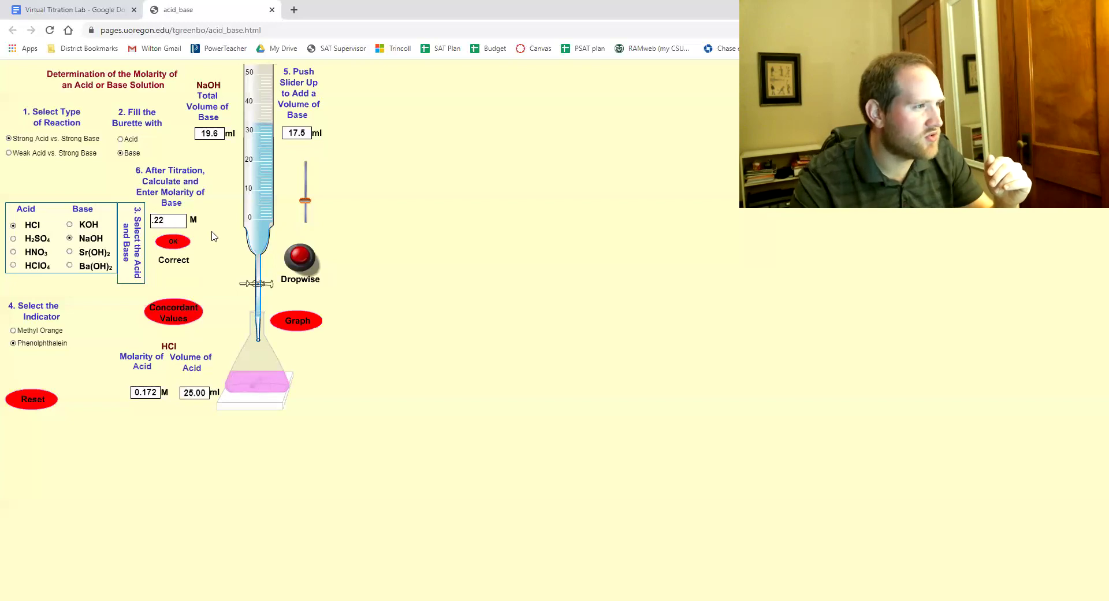
{"action": "type", "text": "22"}
{"action": "double_click", "coordinate": [174, 219]}
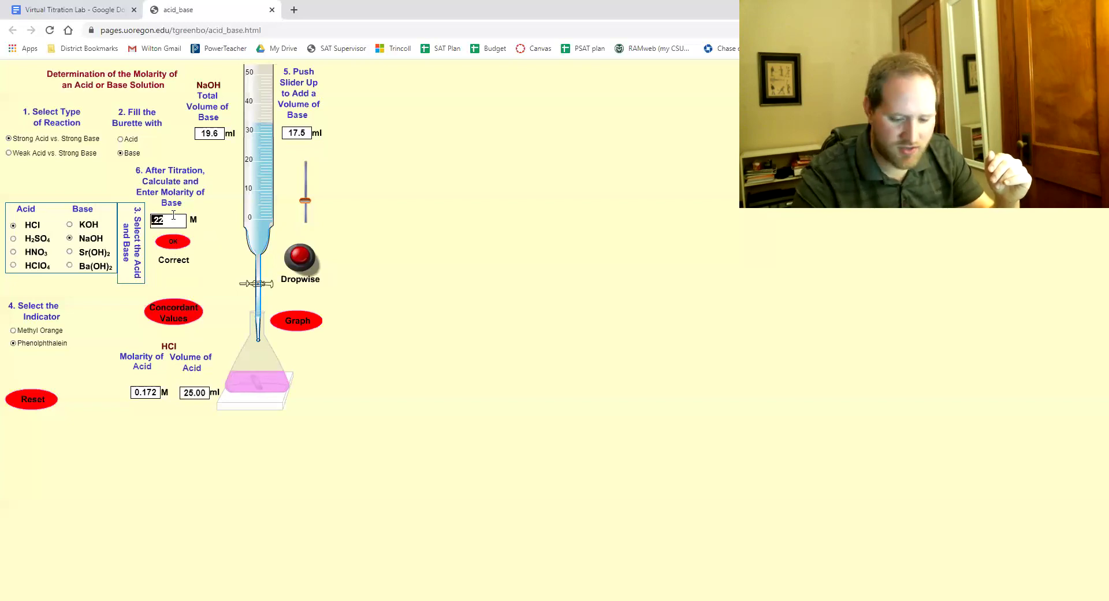
{"action": "type", "text": ".23"}
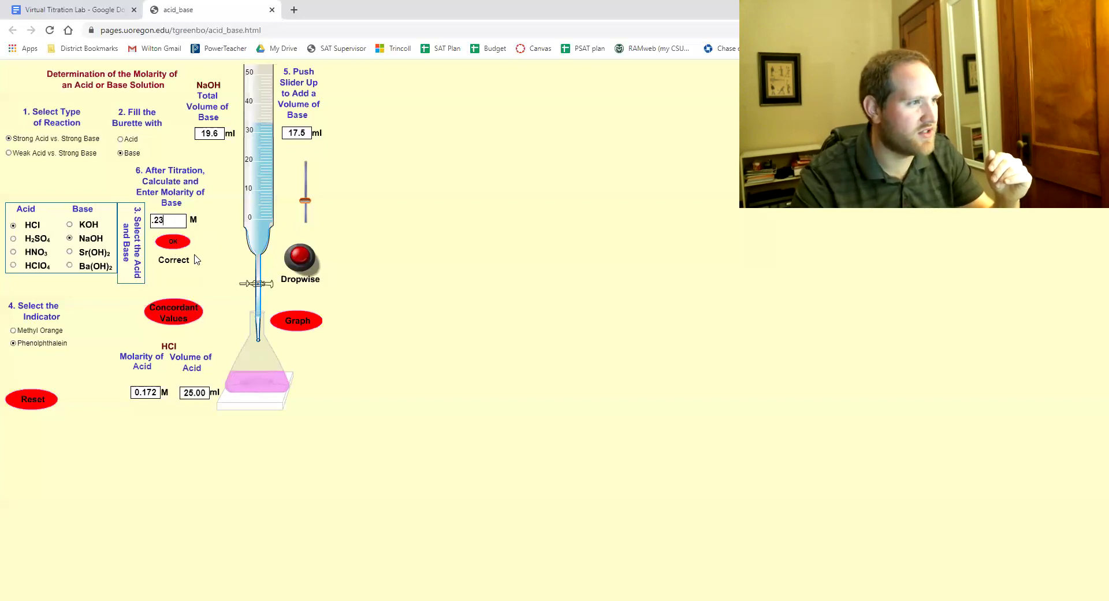
{"action": "left_click", "coordinate": [174, 243]}
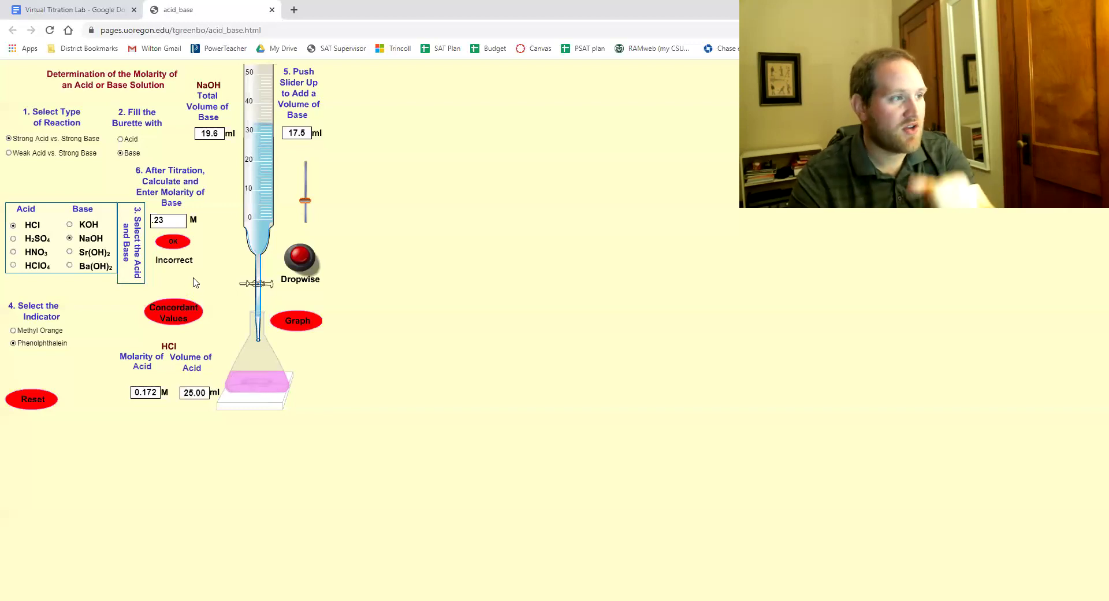
{"action": "left_click_drag", "start_coordinate": [151, 220], "coordinate": [196, 214]}
{"action": "type", "text": "."}
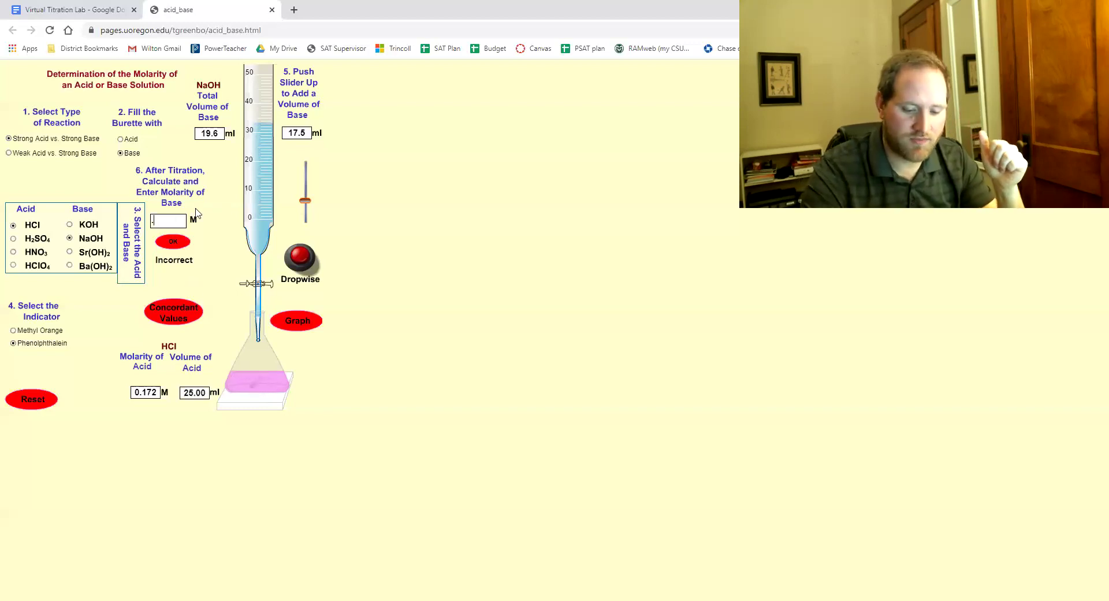
{"action": "left_click", "coordinate": [180, 243]}
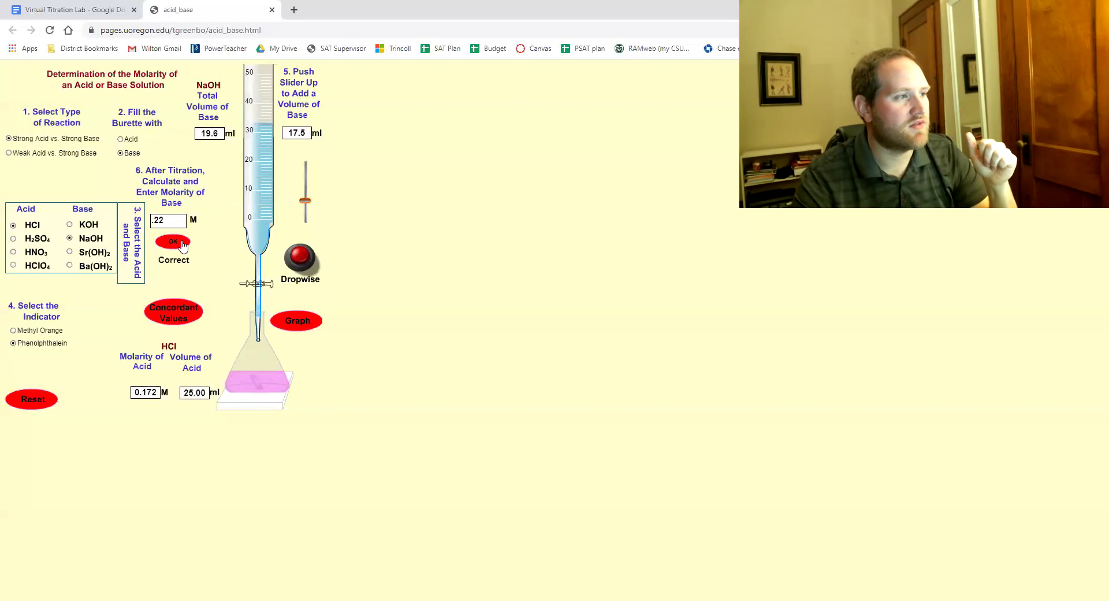
Search the web for the teacher's name in a new tab, then return to the acid_base simulation tab
{"action": "left_click", "coordinate": [294, 10]}
{"action": "type", "text": "mr."}
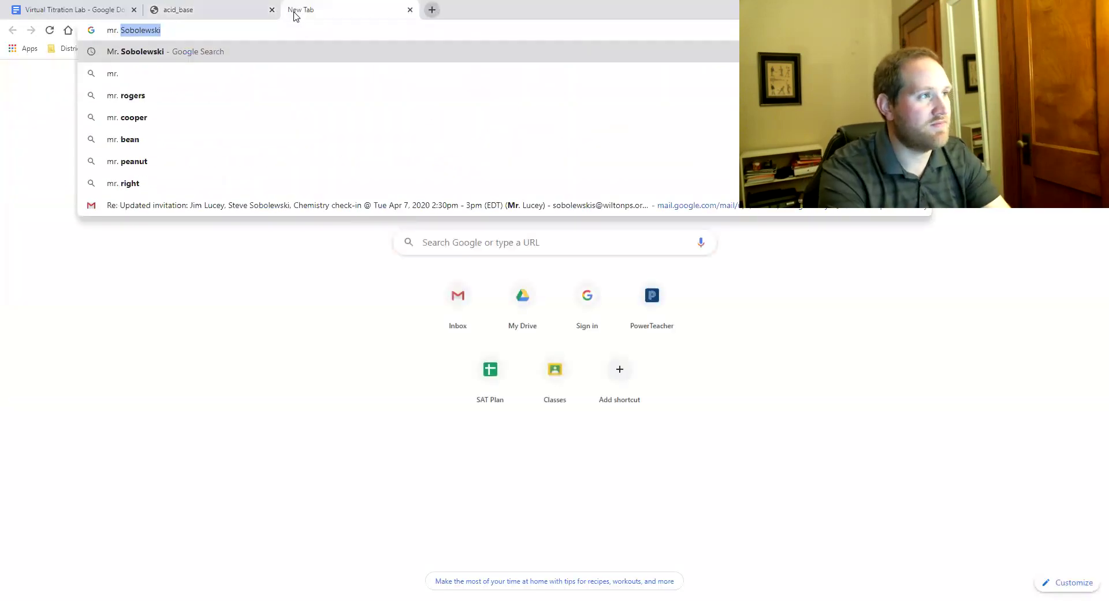
{"action": "key", "text": "Return"}
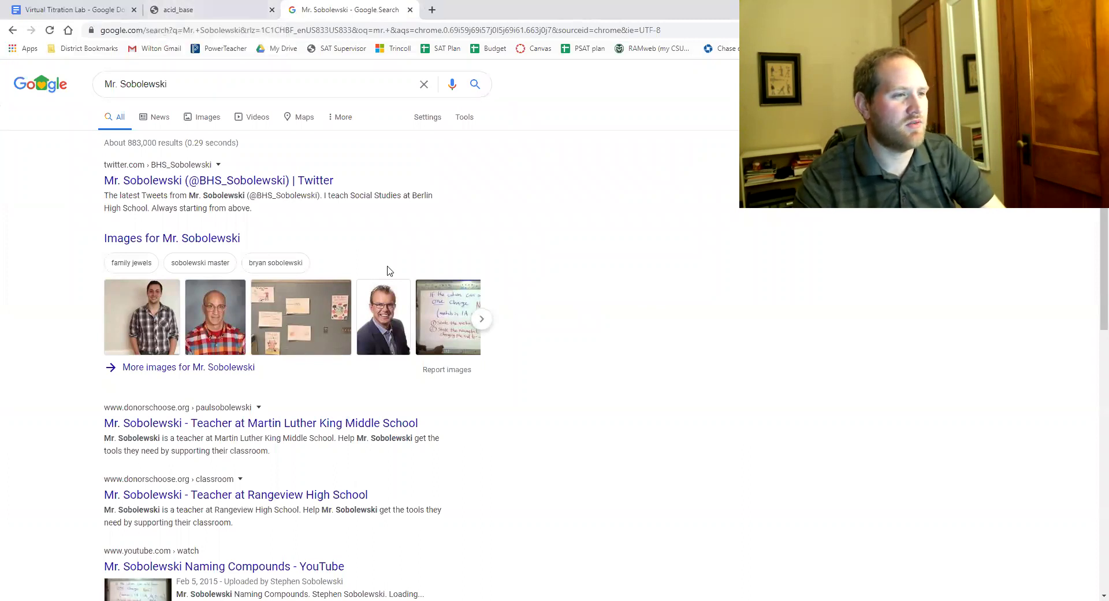
{"action": "left_click", "coordinate": [239, 8]}
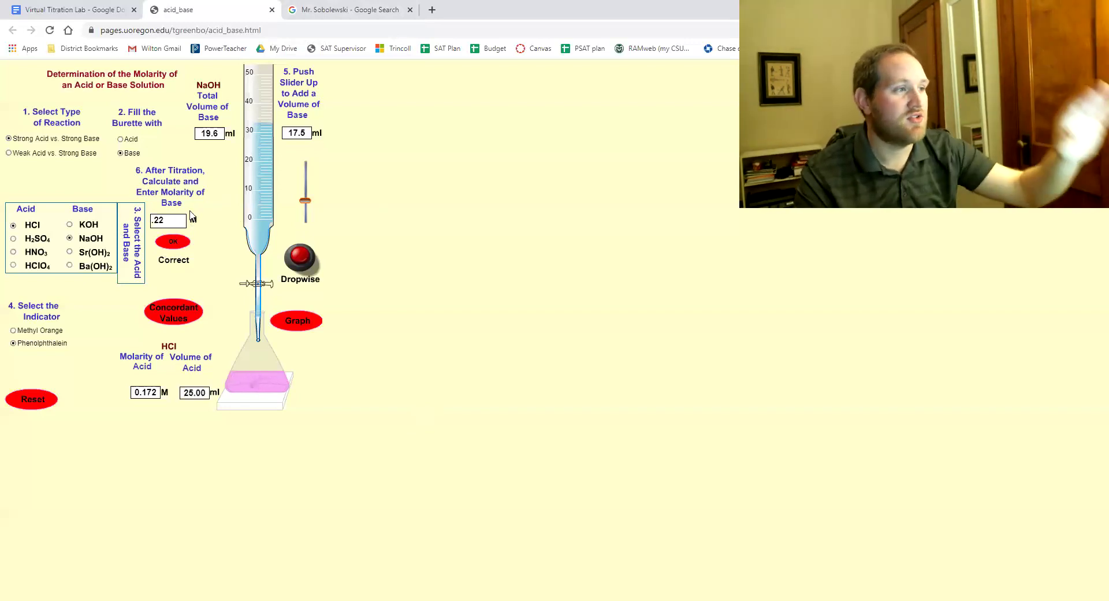
Restore the .22 molarity answer, add a drop to hot pink at 19.64 ml, then reload to reset
{"action": "left_click", "coordinate": [150, 224]}
{"action": "type", "text": "."}
{"action": "double_click", "coordinate": [170, 263]}
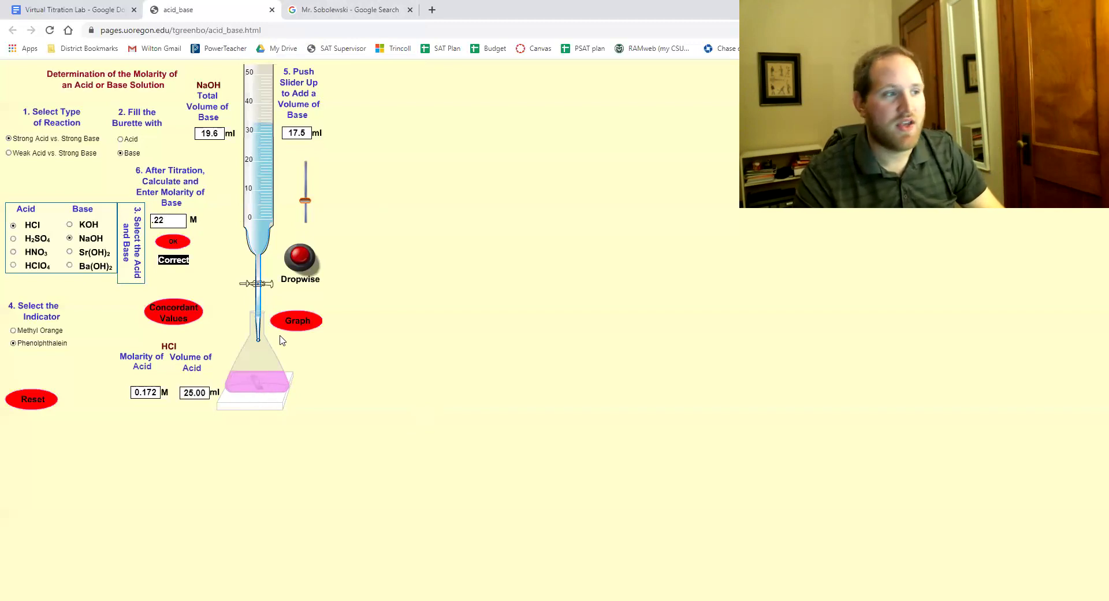
{"action": "left_click", "coordinate": [300, 258]}
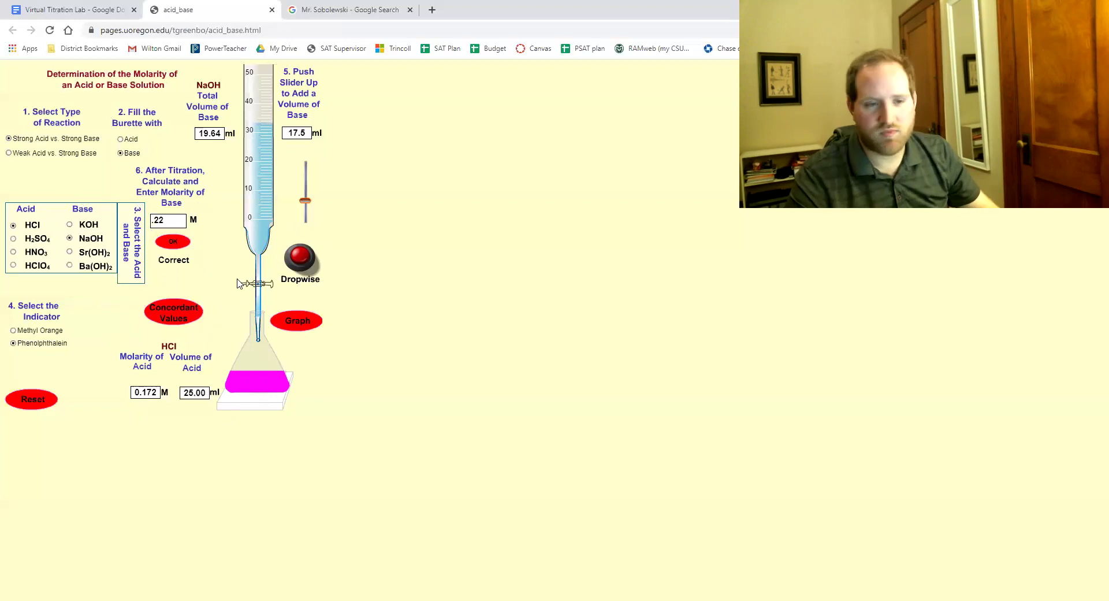
{"action": "left_click", "coordinate": [50, 30]}
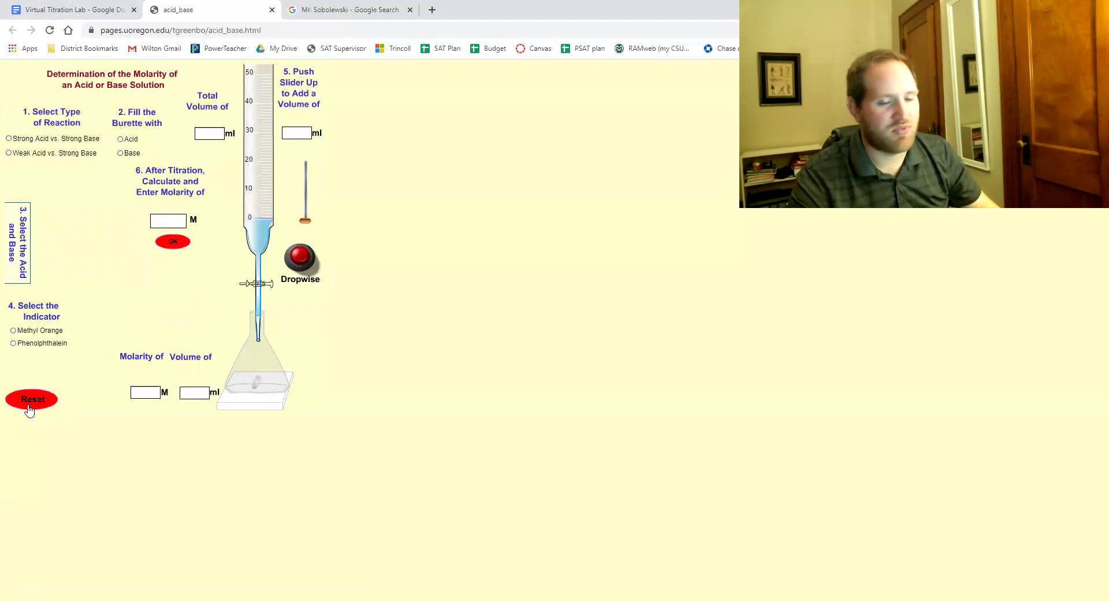
Bring up the Virtual Titration Lab worksheet and scroll through Steps 6–10
{"action": "left_click", "coordinate": [86, 9]}
{"action": "scroll", "coordinate": [431, 359], "scroll_direction": "up", "scroll_amount": 9}
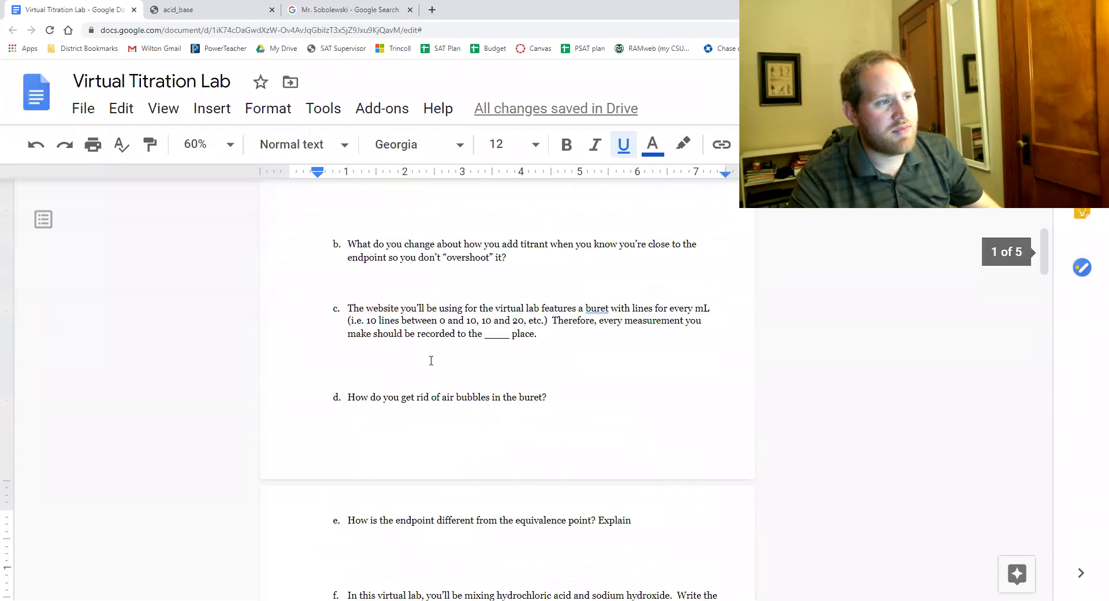
{"action": "scroll", "coordinate": [432, 347], "scroll_direction": "down", "scroll_amount": 7}
{"action": "scroll", "coordinate": [432, 343], "scroll_direction": "down", "scroll_amount": 15}
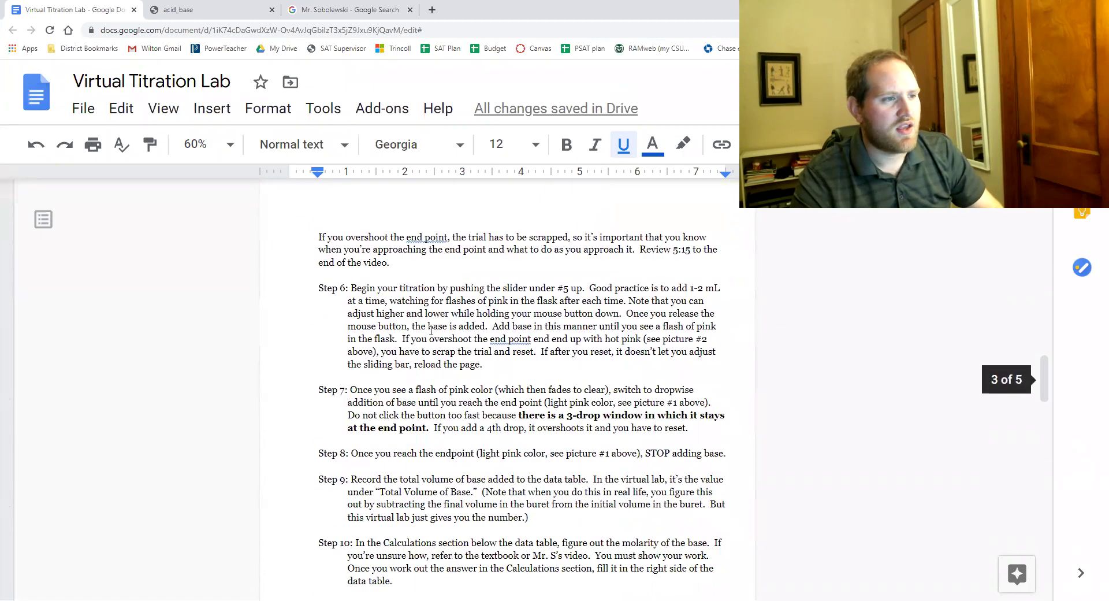
{"action": "scroll", "coordinate": [429, 329], "scroll_direction": "down", "scroll_amount": 5}
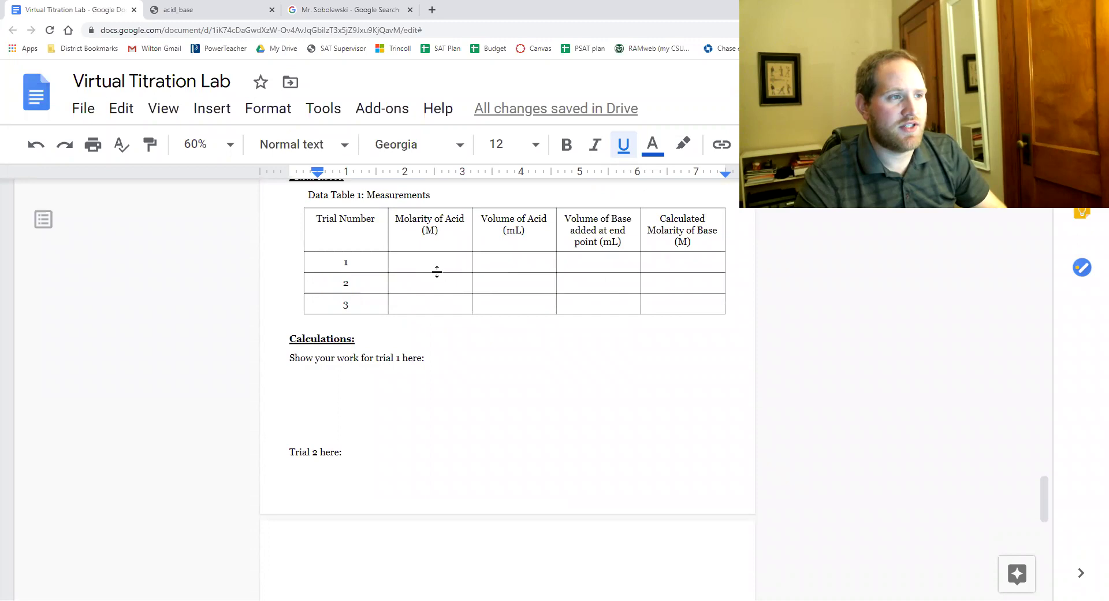
Point out Data Table 1's Molarity of Acid, Volume of Acid and Volume of Base columns for trials 1–3
{"action": "left_click", "coordinate": [432, 234]}
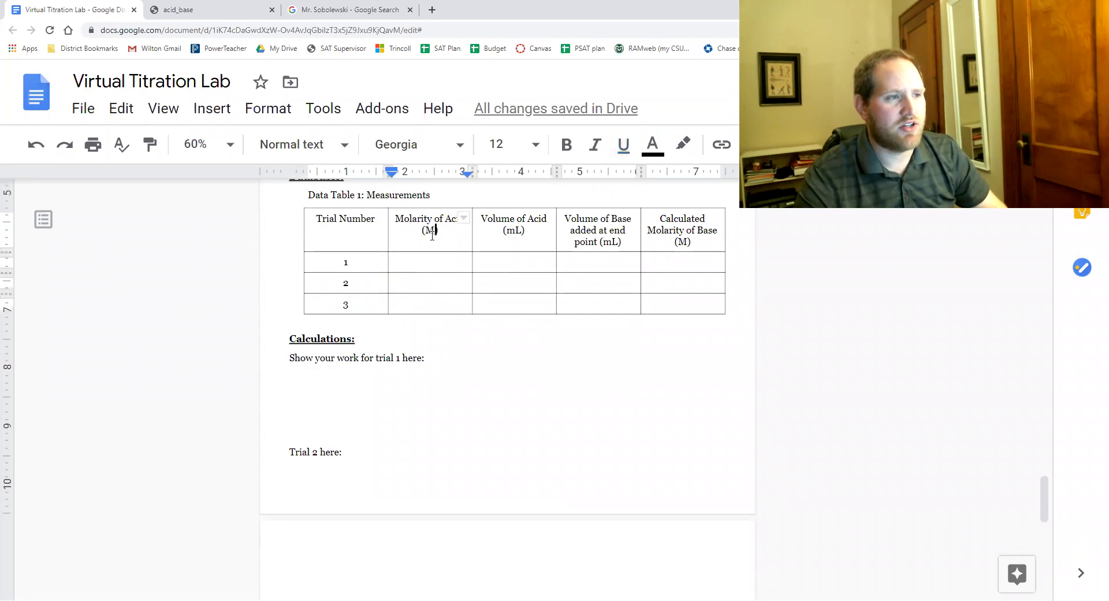
{"action": "left_click", "coordinate": [508, 230]}
{"action": "left_click_drag", "start_coordinate": [441, 254], "coordinate": [507, 307]}
{"action": "left_click_drag", "start_coordinate": [582, 263], "coordinate": [585, 306]}
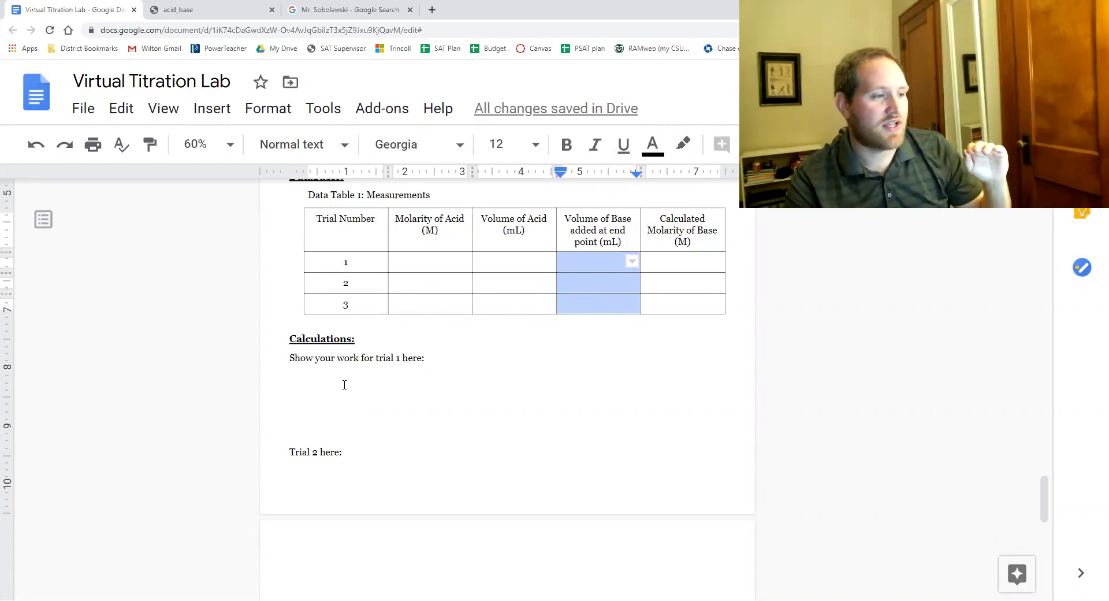
Review the calculations section and place the caret under 'Paste your three Screenshots here.'
{"action": "left_click_drag", "start_coordinate": [344, 384], "coordinate": [376, 536]}
{"action": "scroll", "coordinate": [379, 491], "scroll_direction": "down", "scroll_amount": 2}
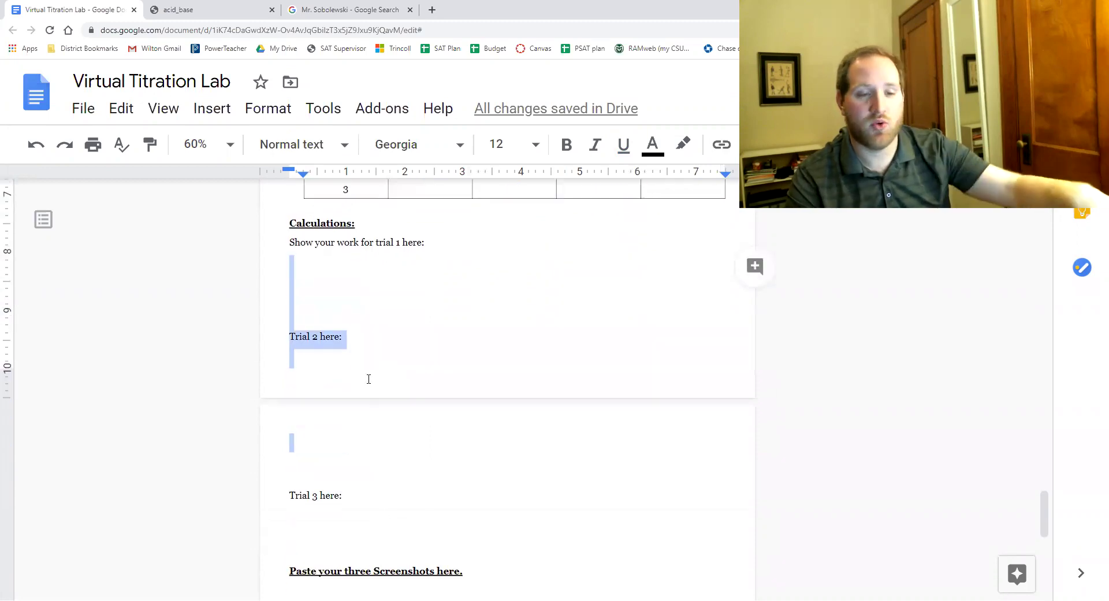
{"action": "scroll", "coordinate": [369, 379], "scroll_direction": "up", "scroll_amount": 3}
{"action": "left_click_drag", "start_coordinate": [681, 323], "coordinate": [684, 365]}
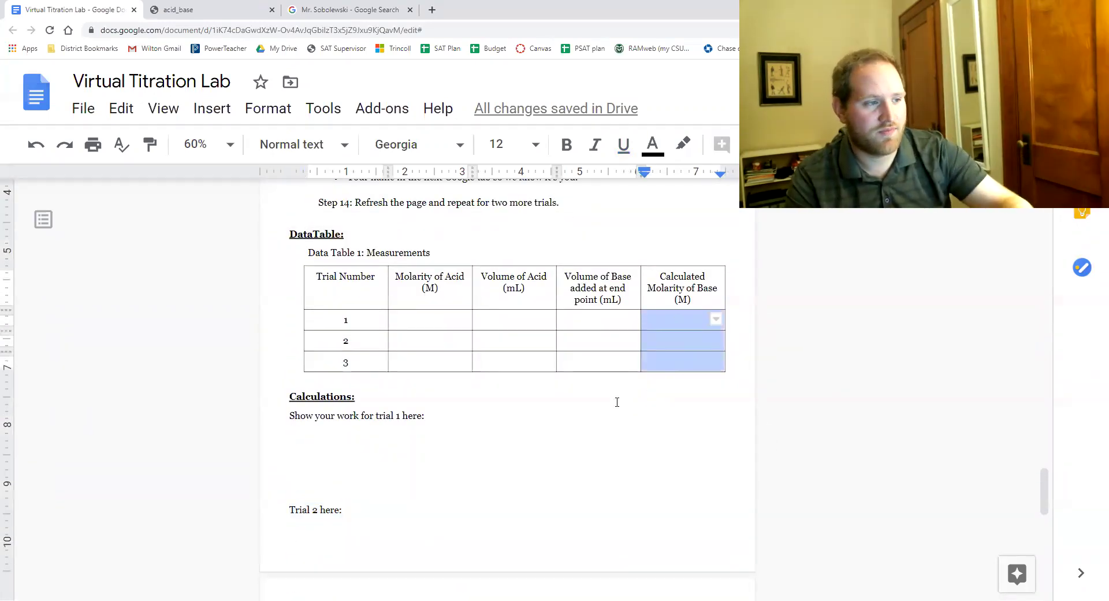
{"action": "scroll", "coordinate": [566, 375], "scroll_direction": "down", "scroll_amount": 8}
{"action": "left_click", "coordinate": [386, 362]}
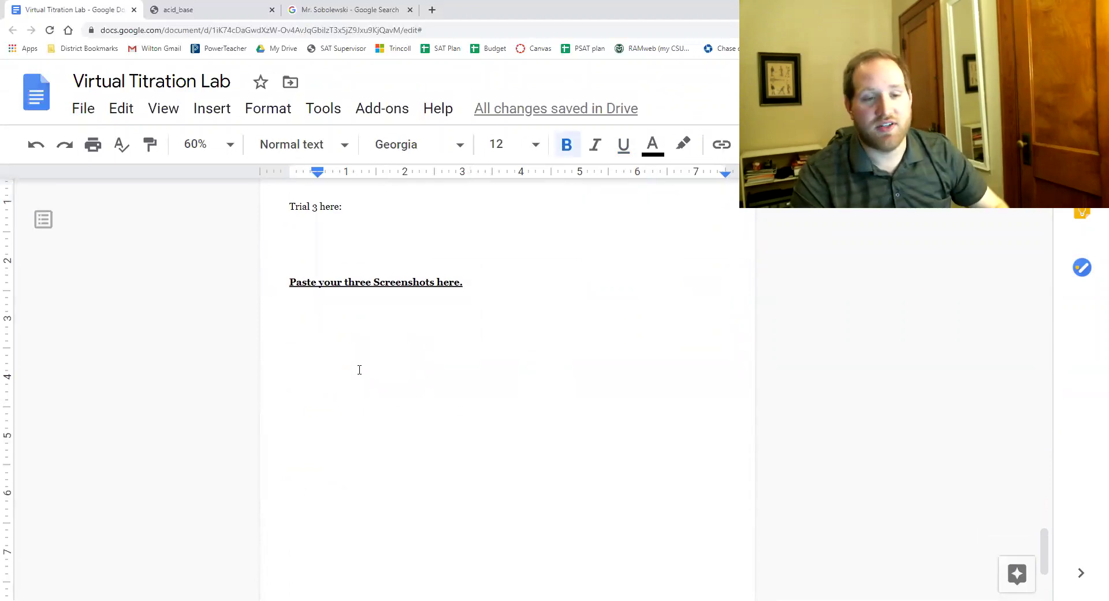